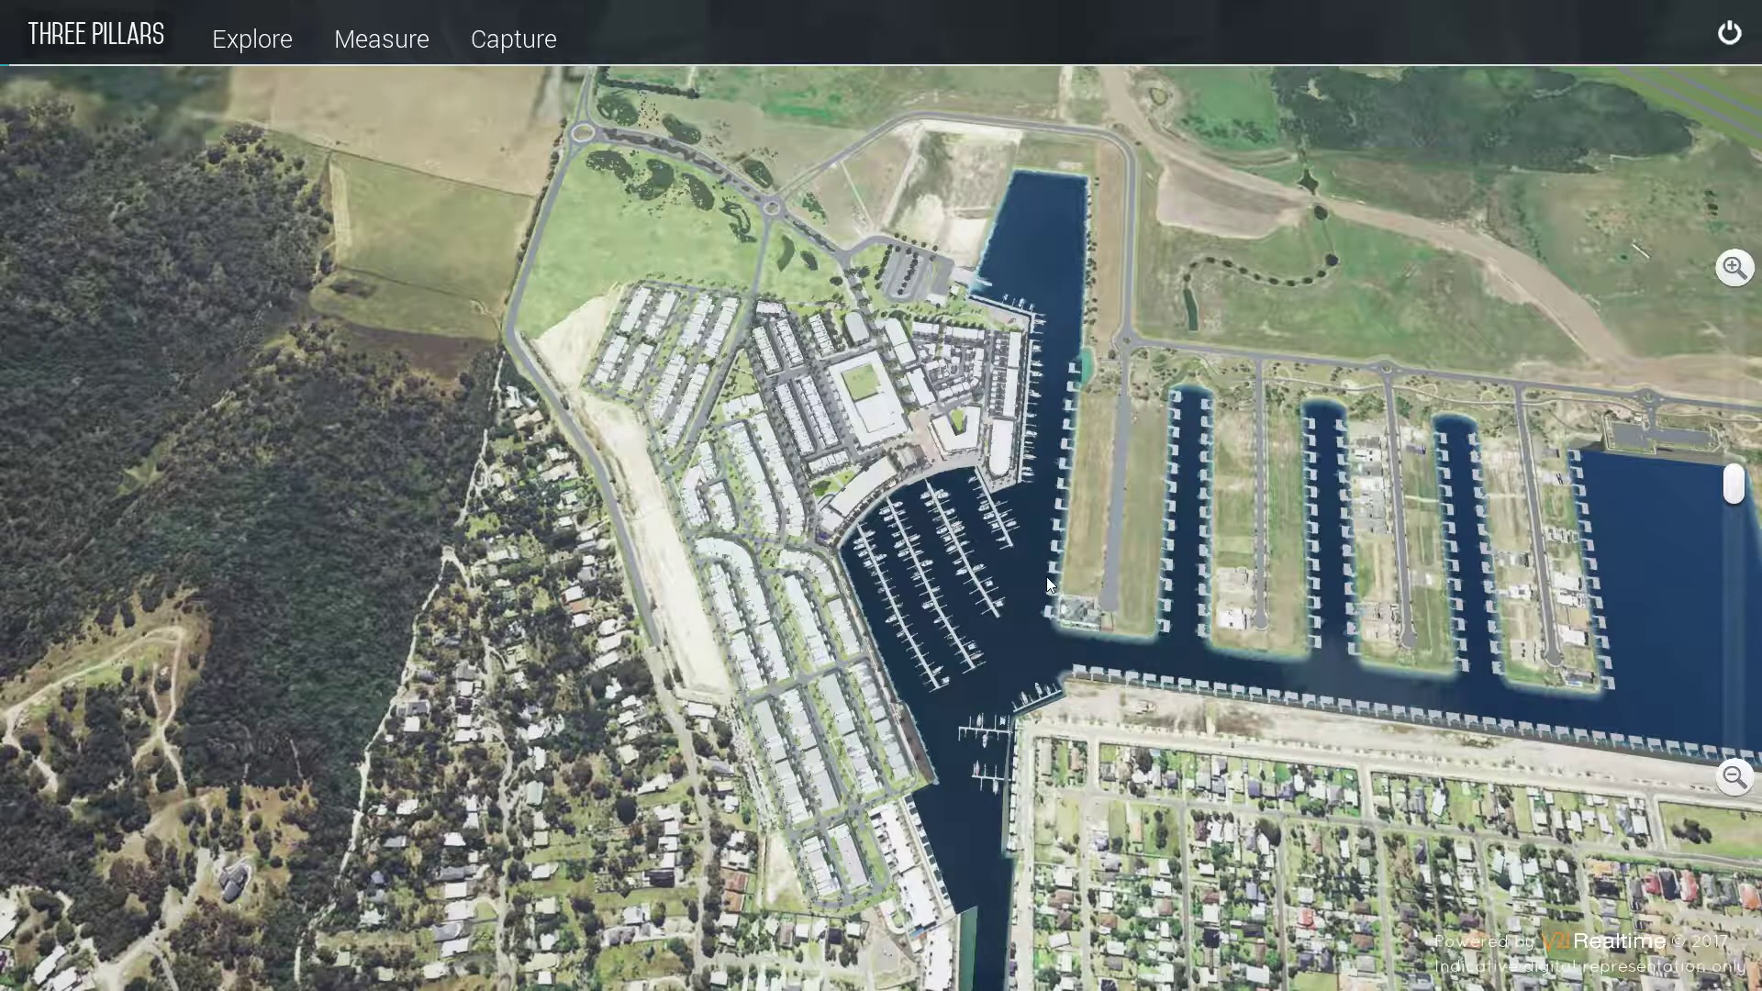
- Tilt the Three Pillars aerial camera from top-down to an oblique view of the marina site
{"action": "left_click_drag", "start_coordinate": [1047, 577], "coordinate": [747, 774]}
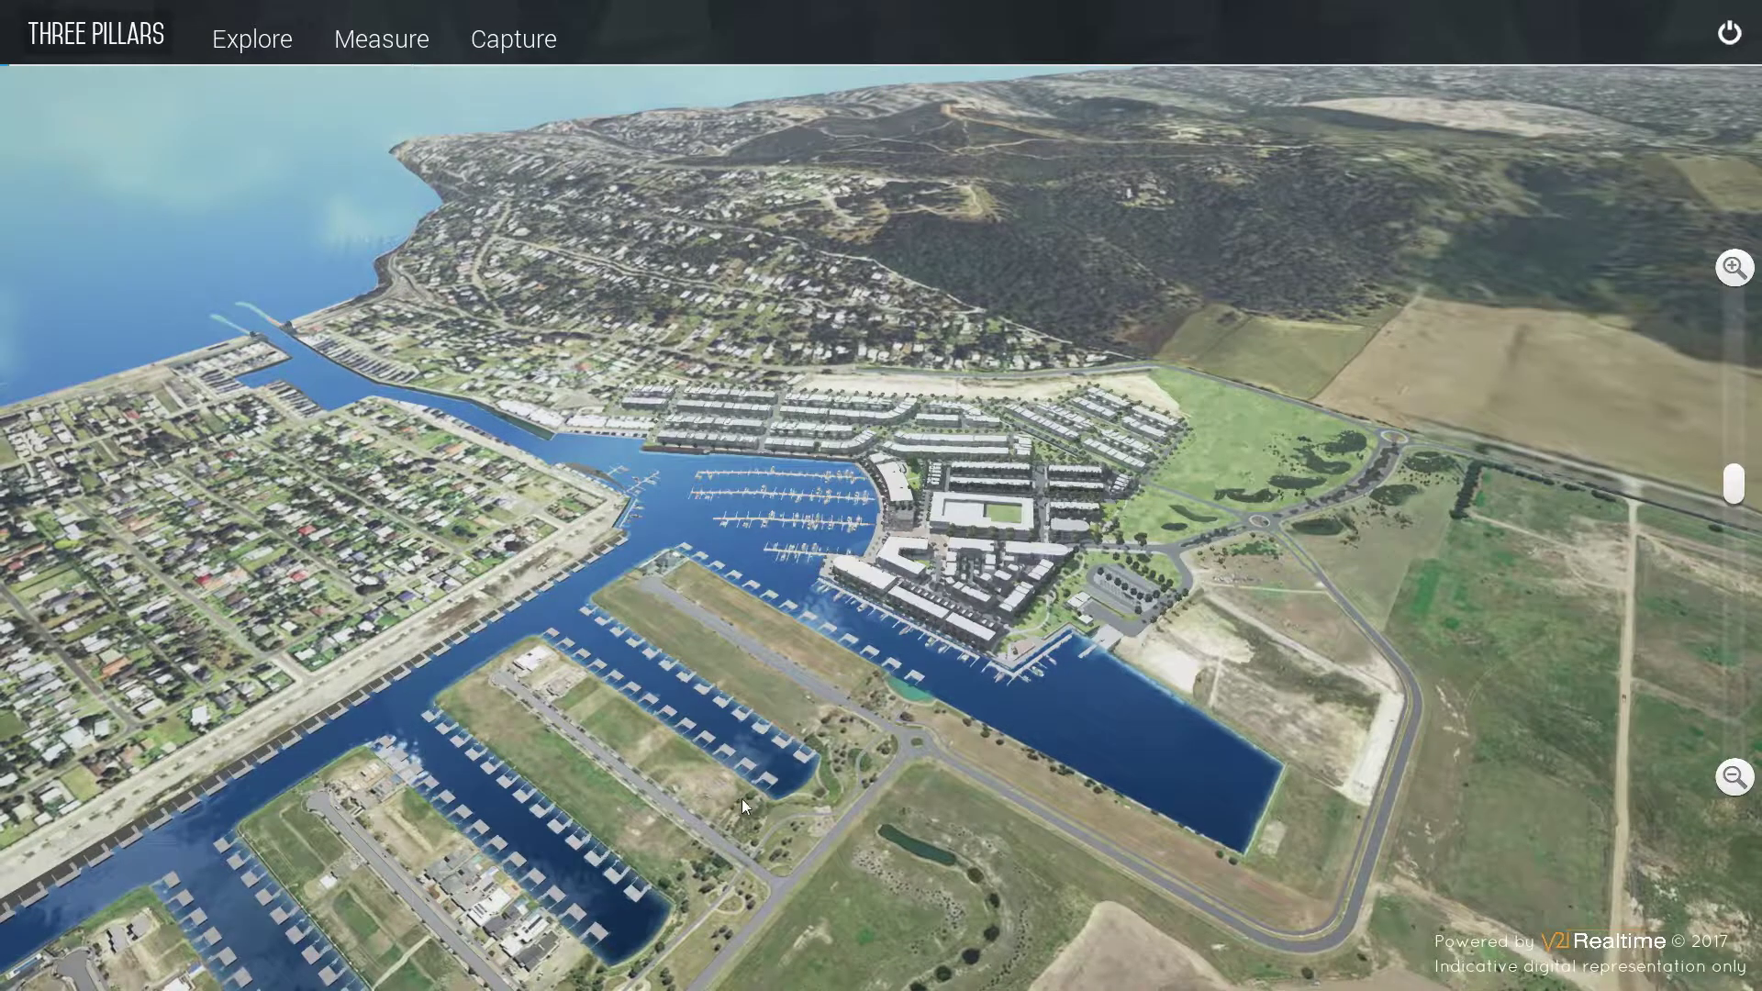
- Zoom in and pan so the marina berths and town-centre buildings fill the left of the view
{"action": "left_click_drag", "start_coordinate": [1733, 495], "coordinate": [1731, 382]}
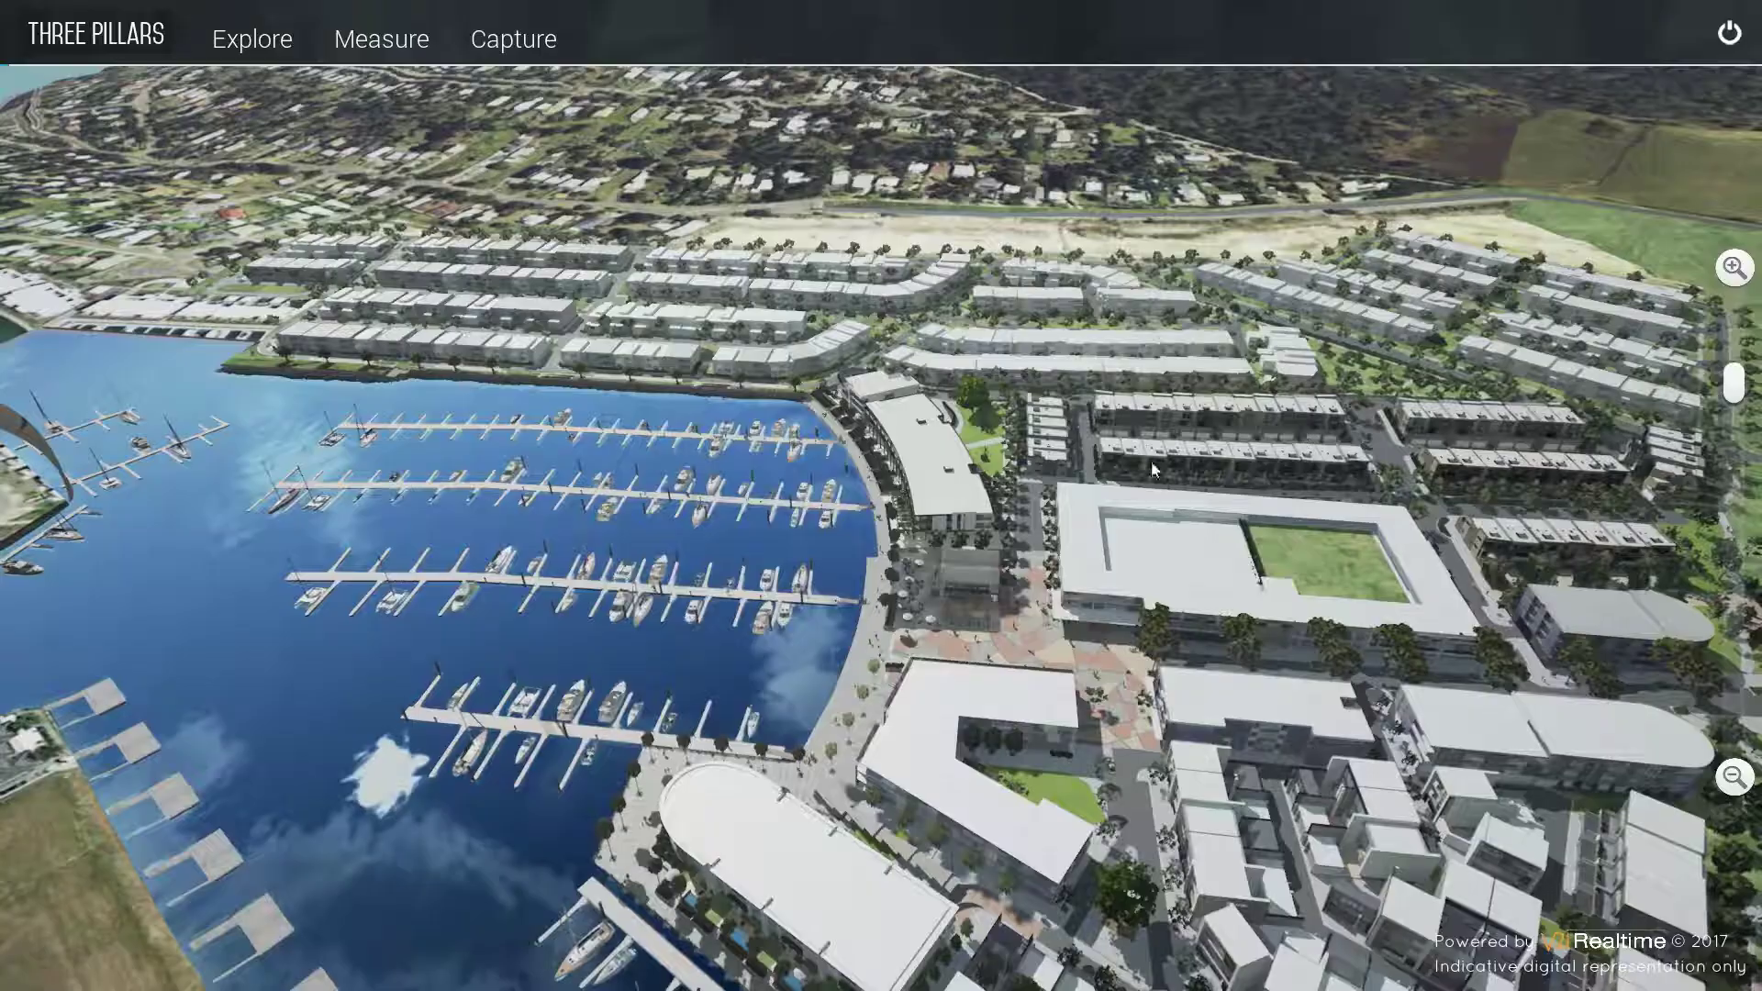
{"action": "scroll", "coordinate": [1046, 479], "scroll_direction": "up", "scroll_amount": 5}
{"action": "scroll", "coordinate": [1046, 479], "scroll_direction": "down", "scroll_amount": 5}
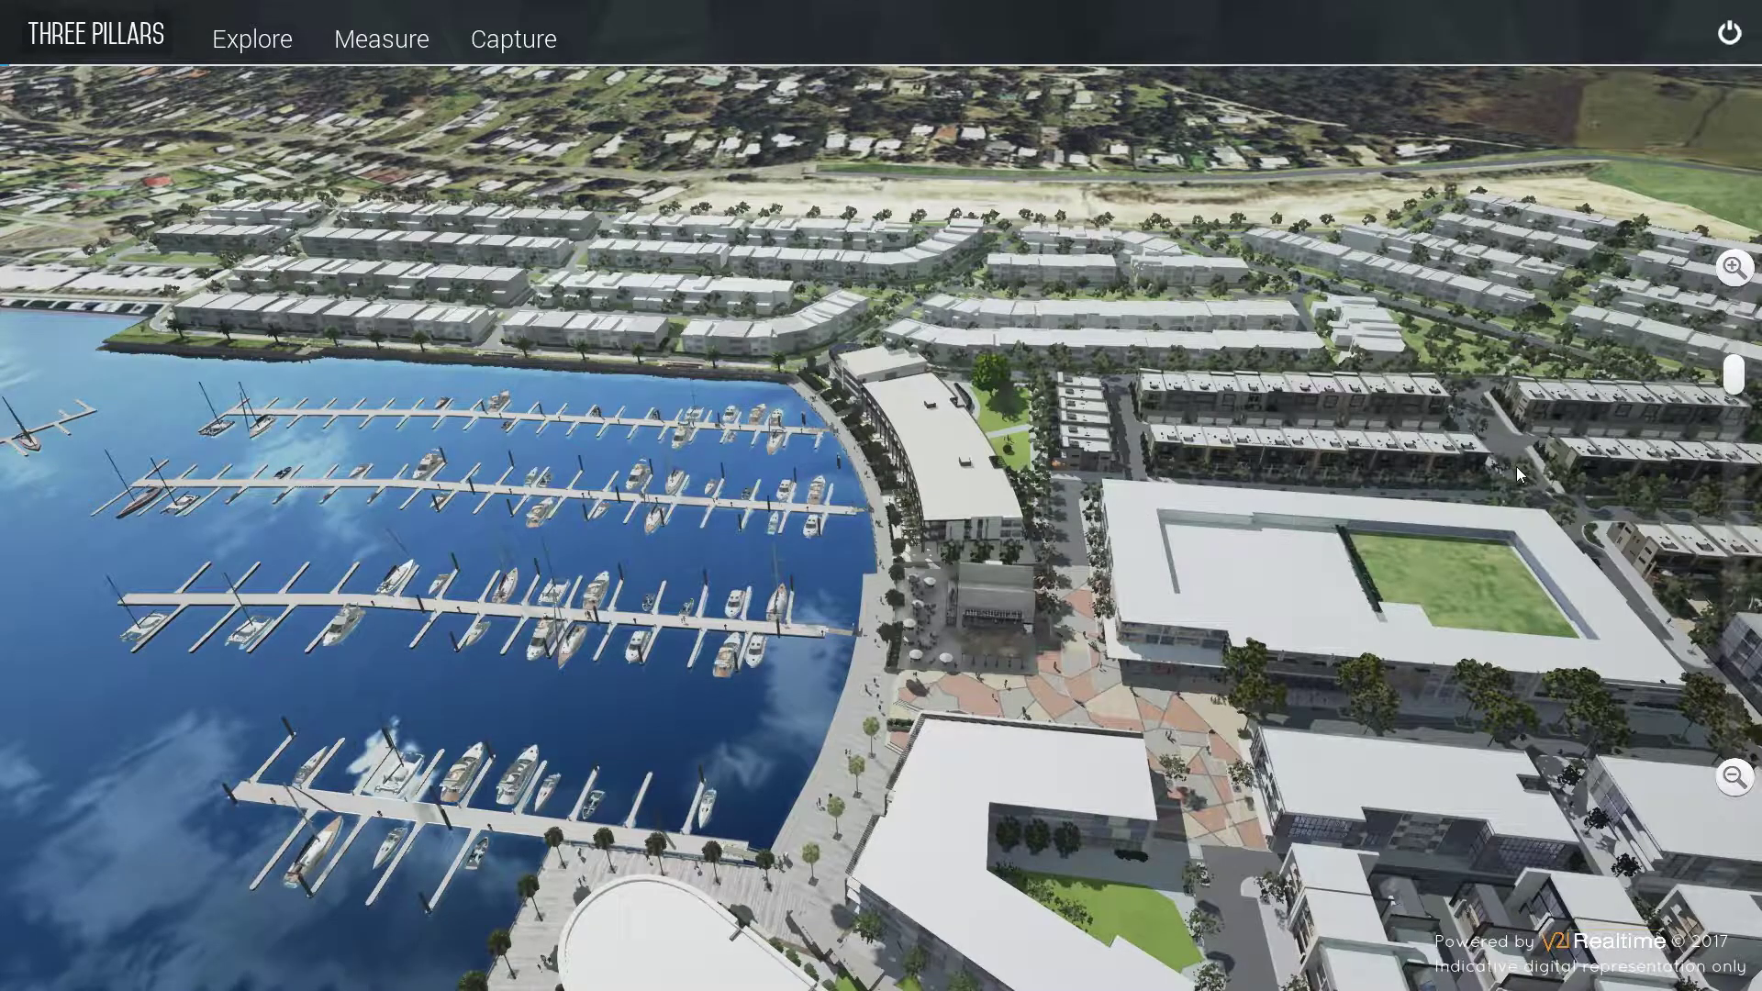
{"action": "right_click_drag", "start_coordinate": [1498, 448], "coordinate": [1498, 448]}
{"action": "right_click_drag", "start_coordinate": [91, 780], "coordinate": [966, 718]}
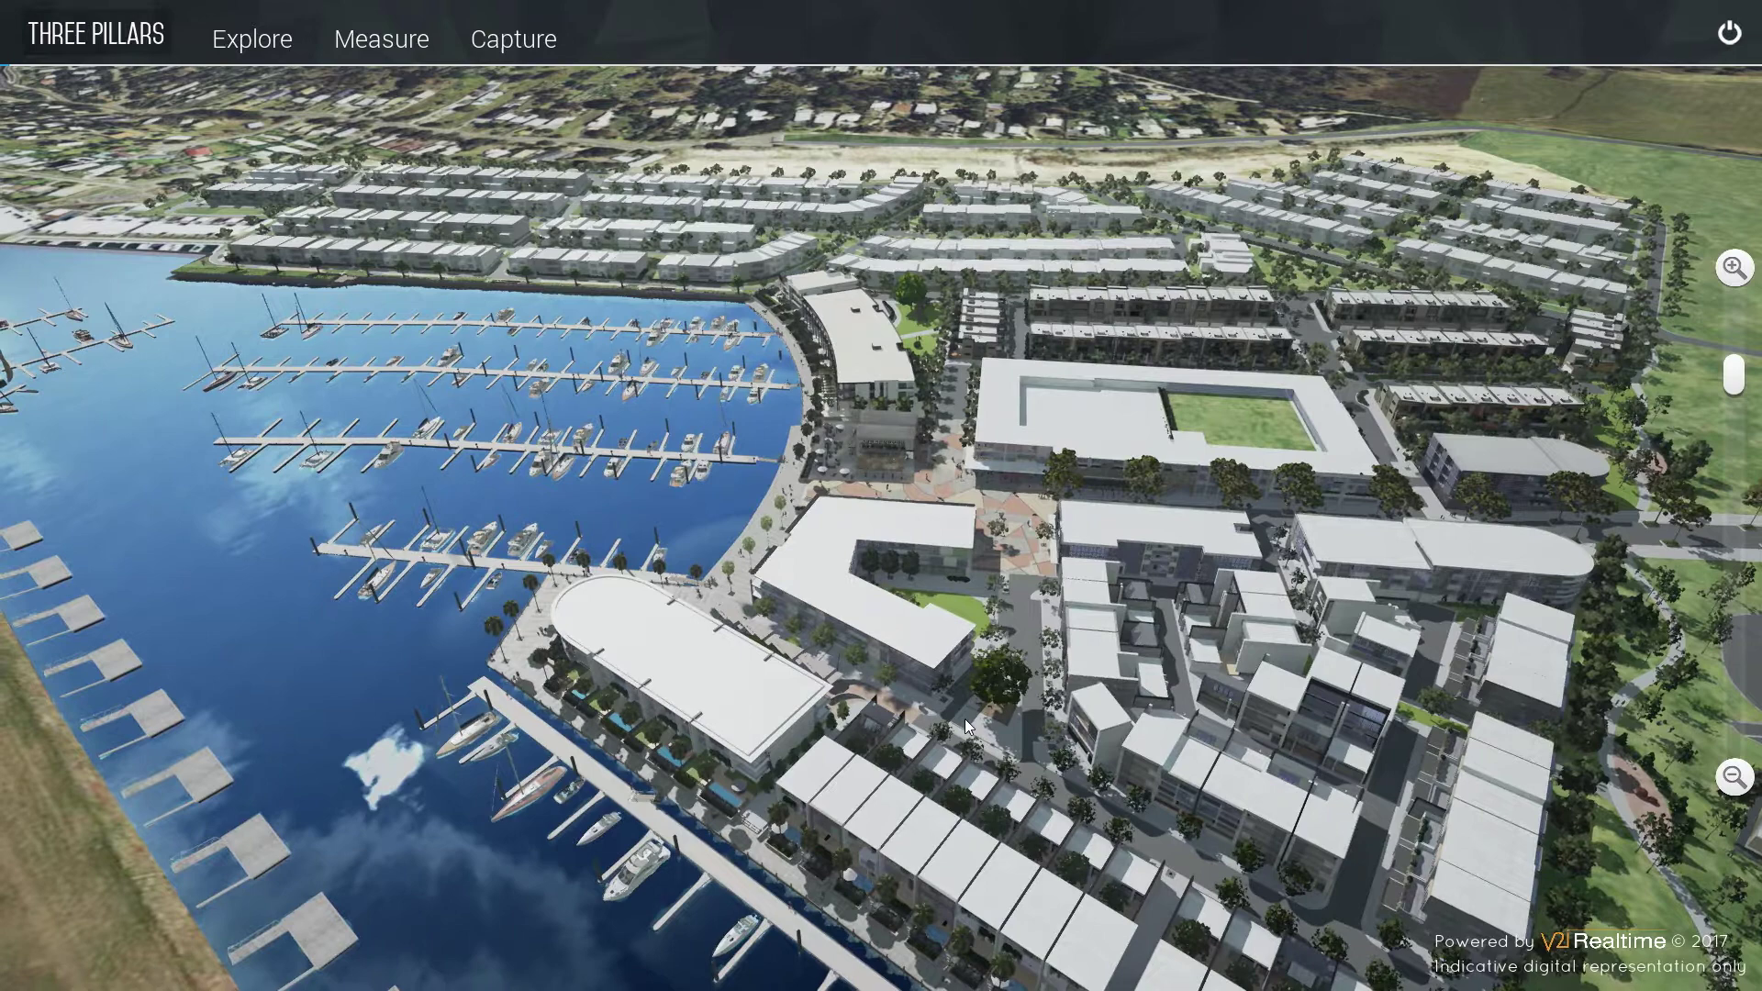
{"action": "left_click", "coordinate": [291, 39]}
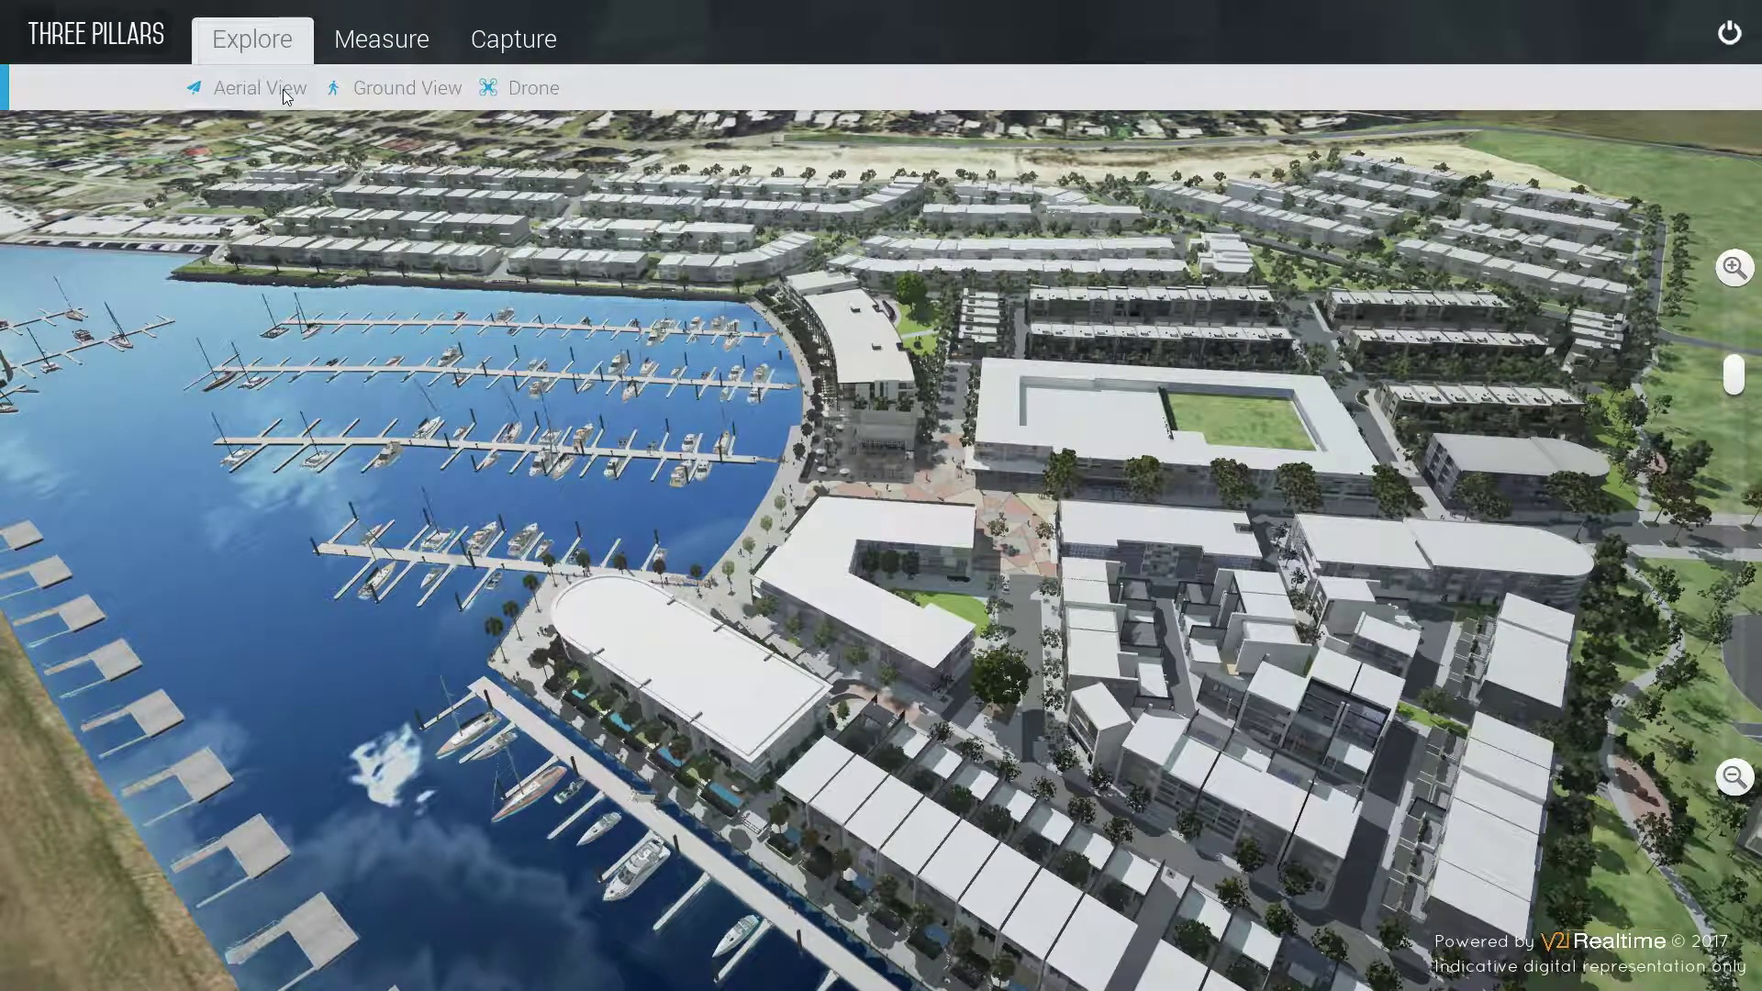
- Land at street level beside the marina buildings and walk along the tree-lined footpath
{"action": "left_click", "coordinate": [413, 95]}
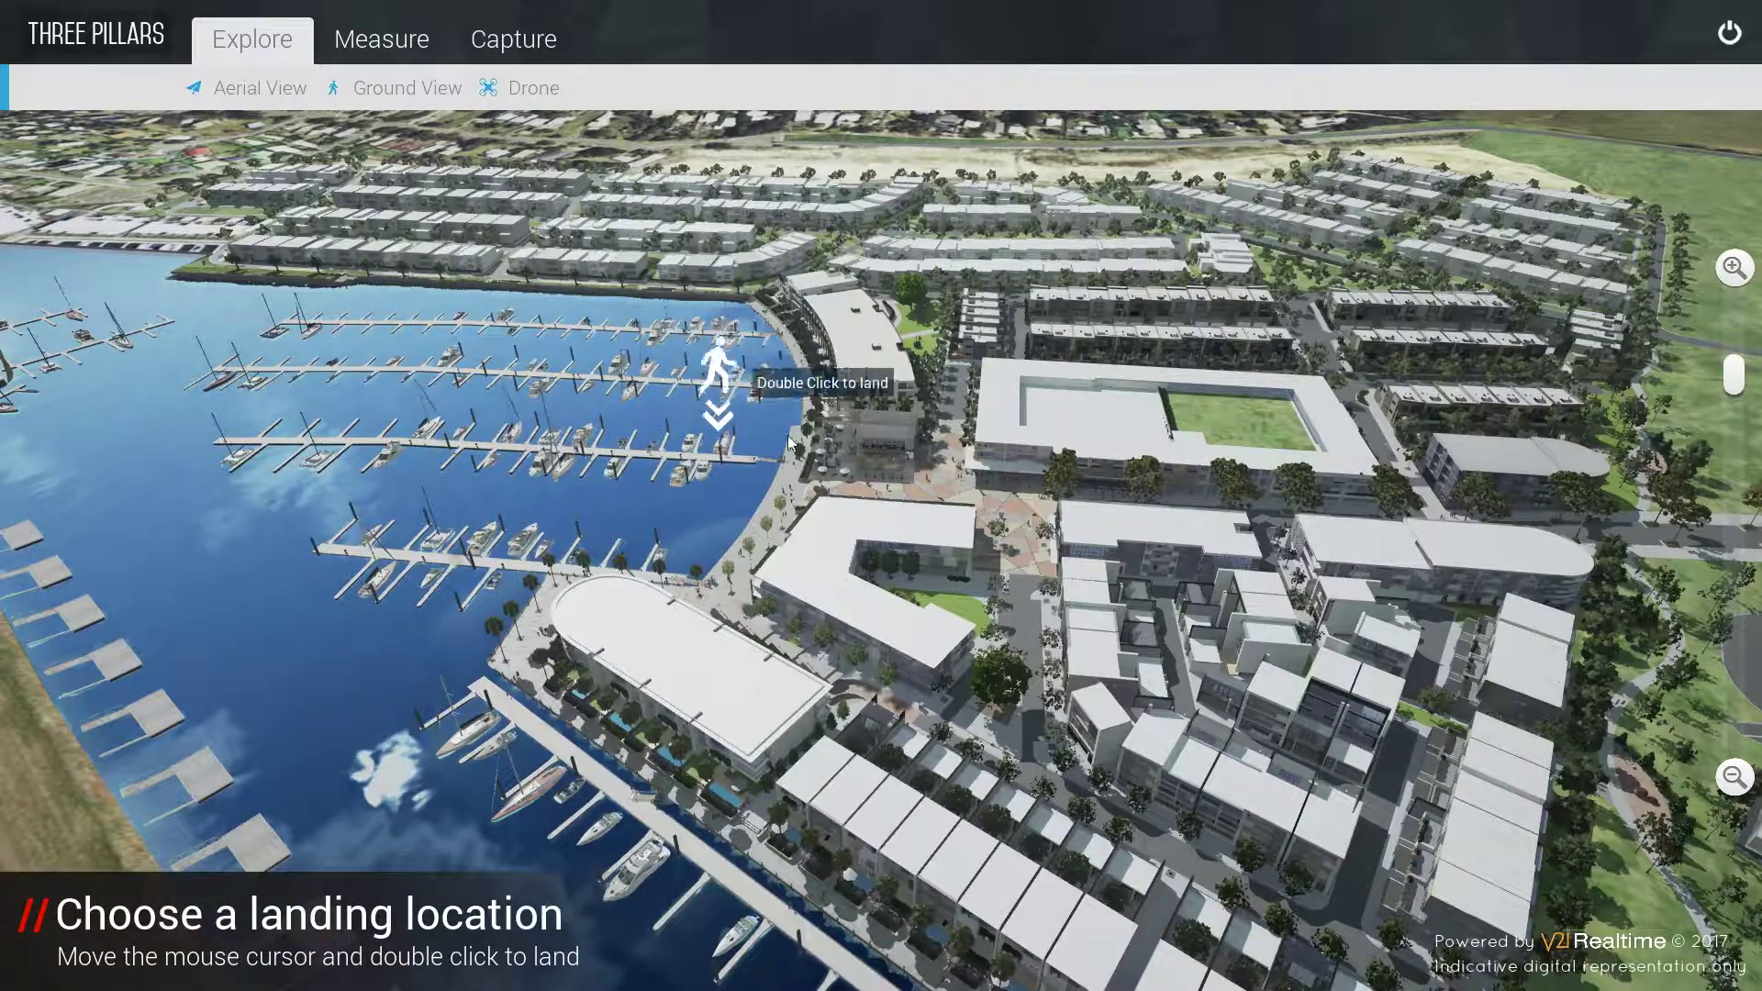
{"action": "double_click", "coordinate": [927, 344]}
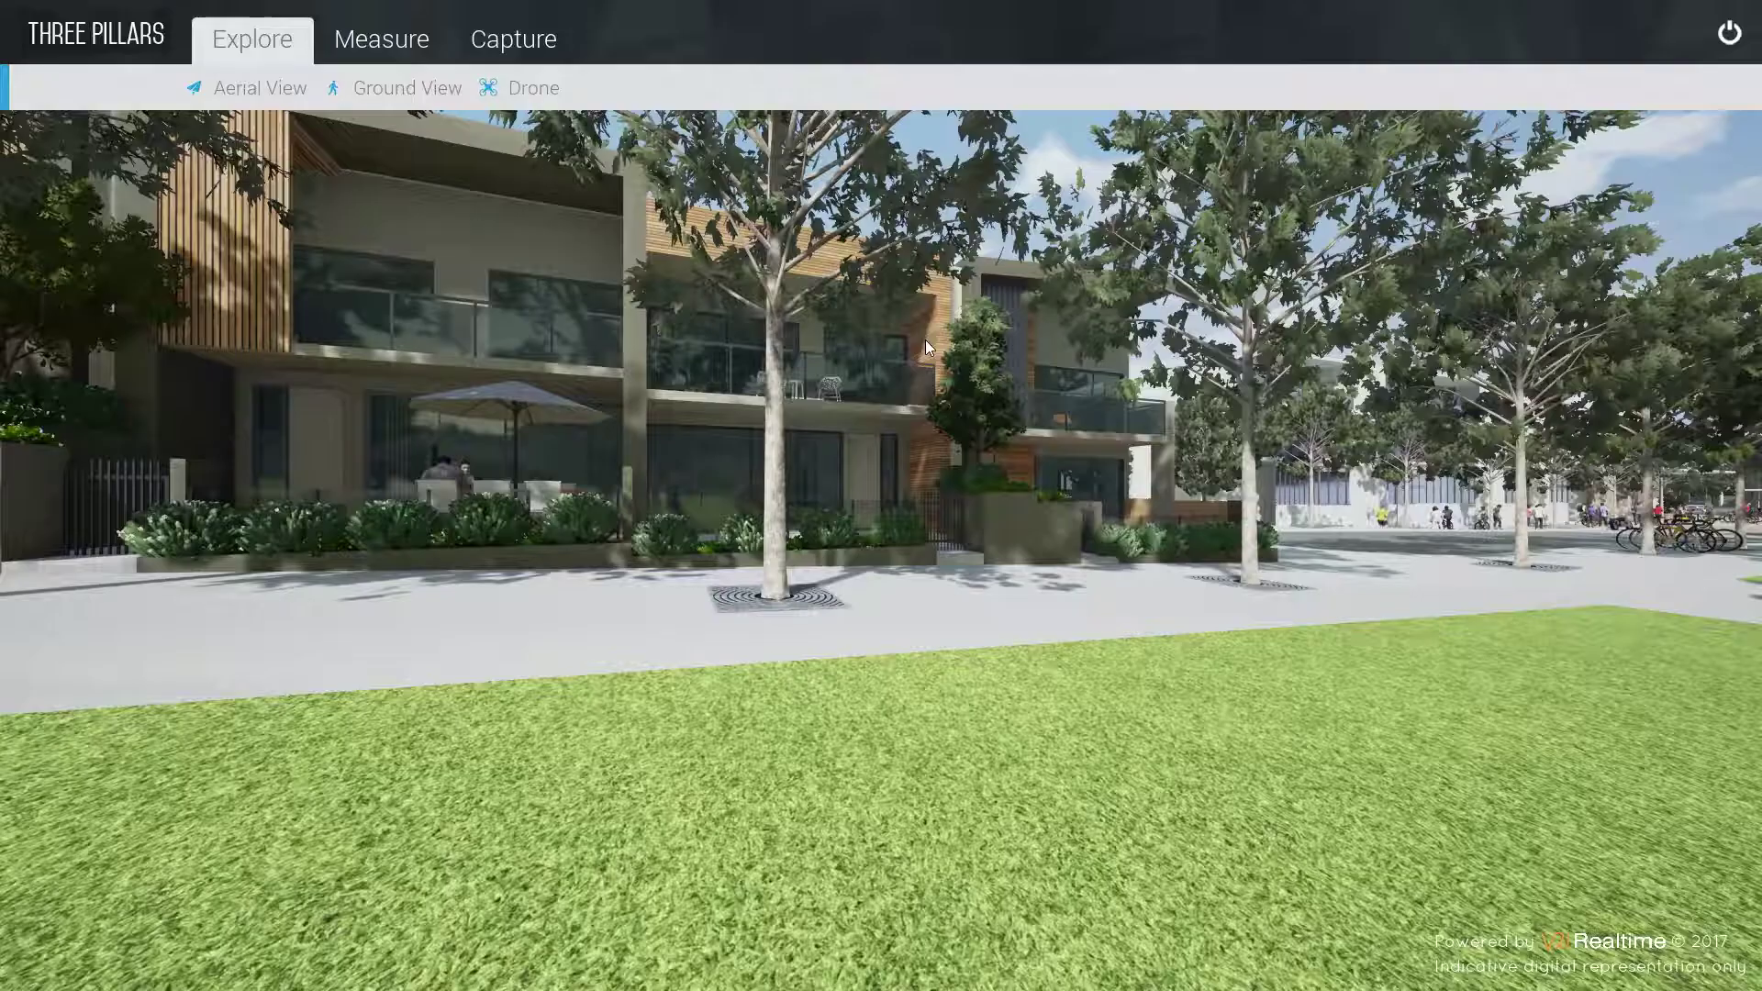
{"action": "key", "text": "w"}
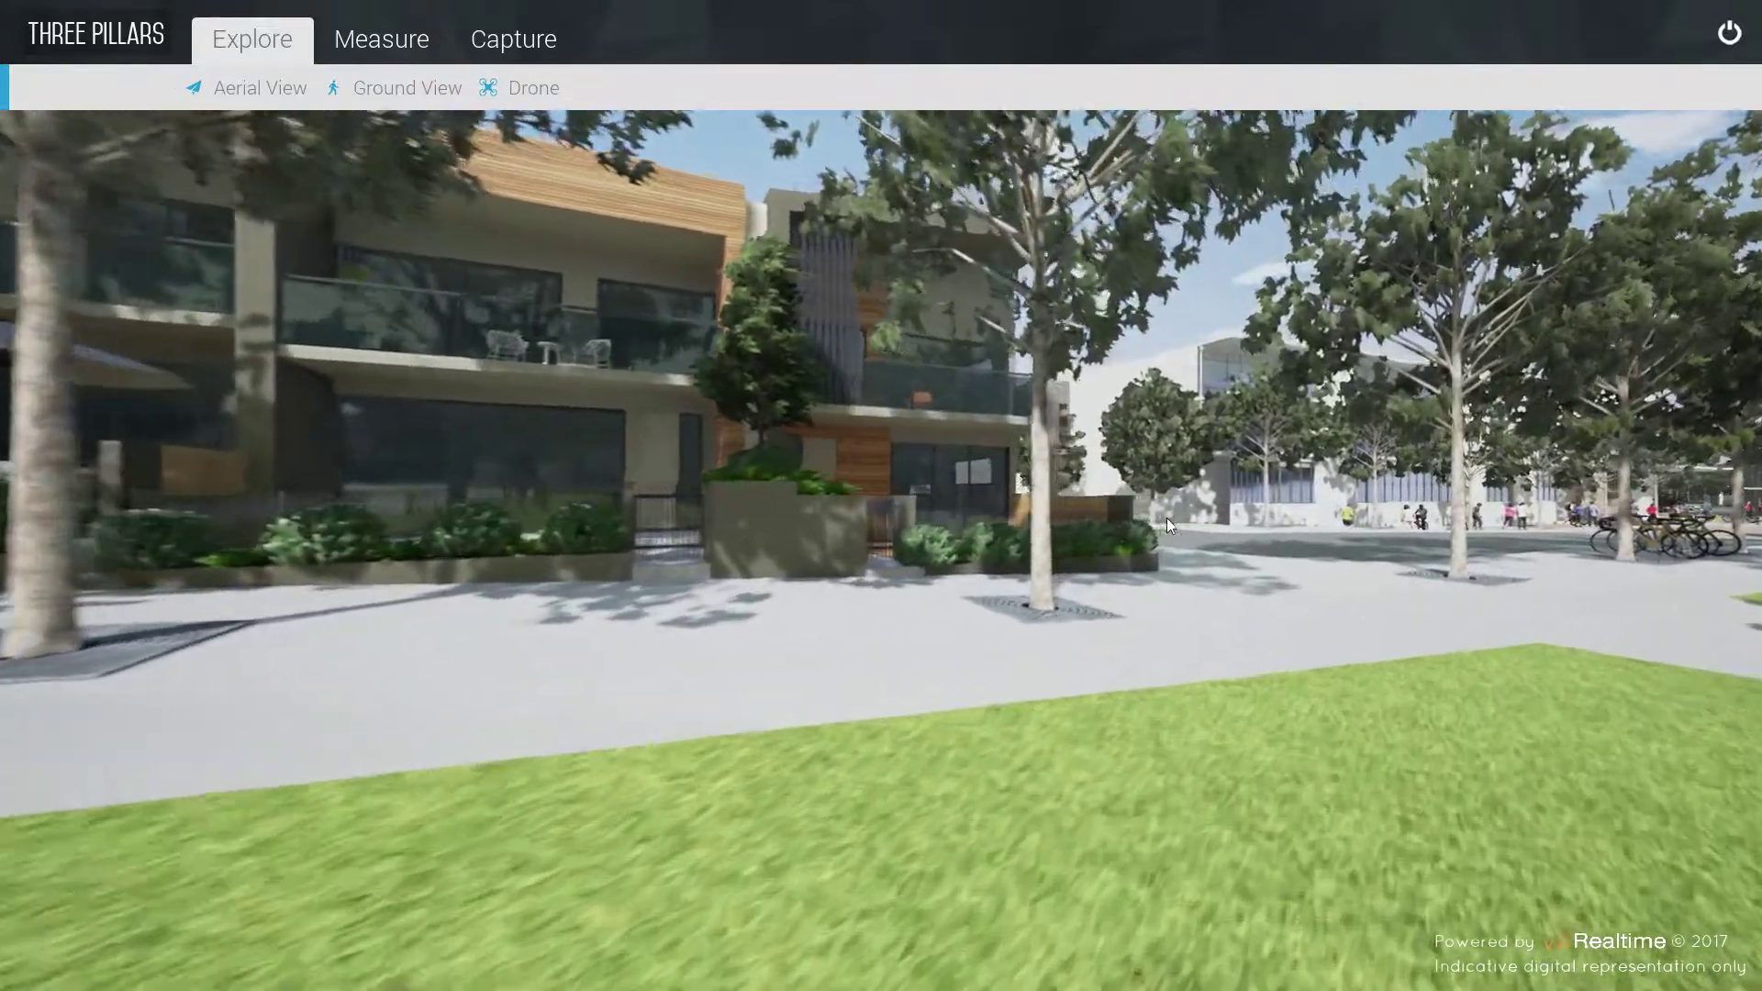
{"action": "left_click_drag", "start_coordinate": [1166, 518], "coordinate": [568, 492]}
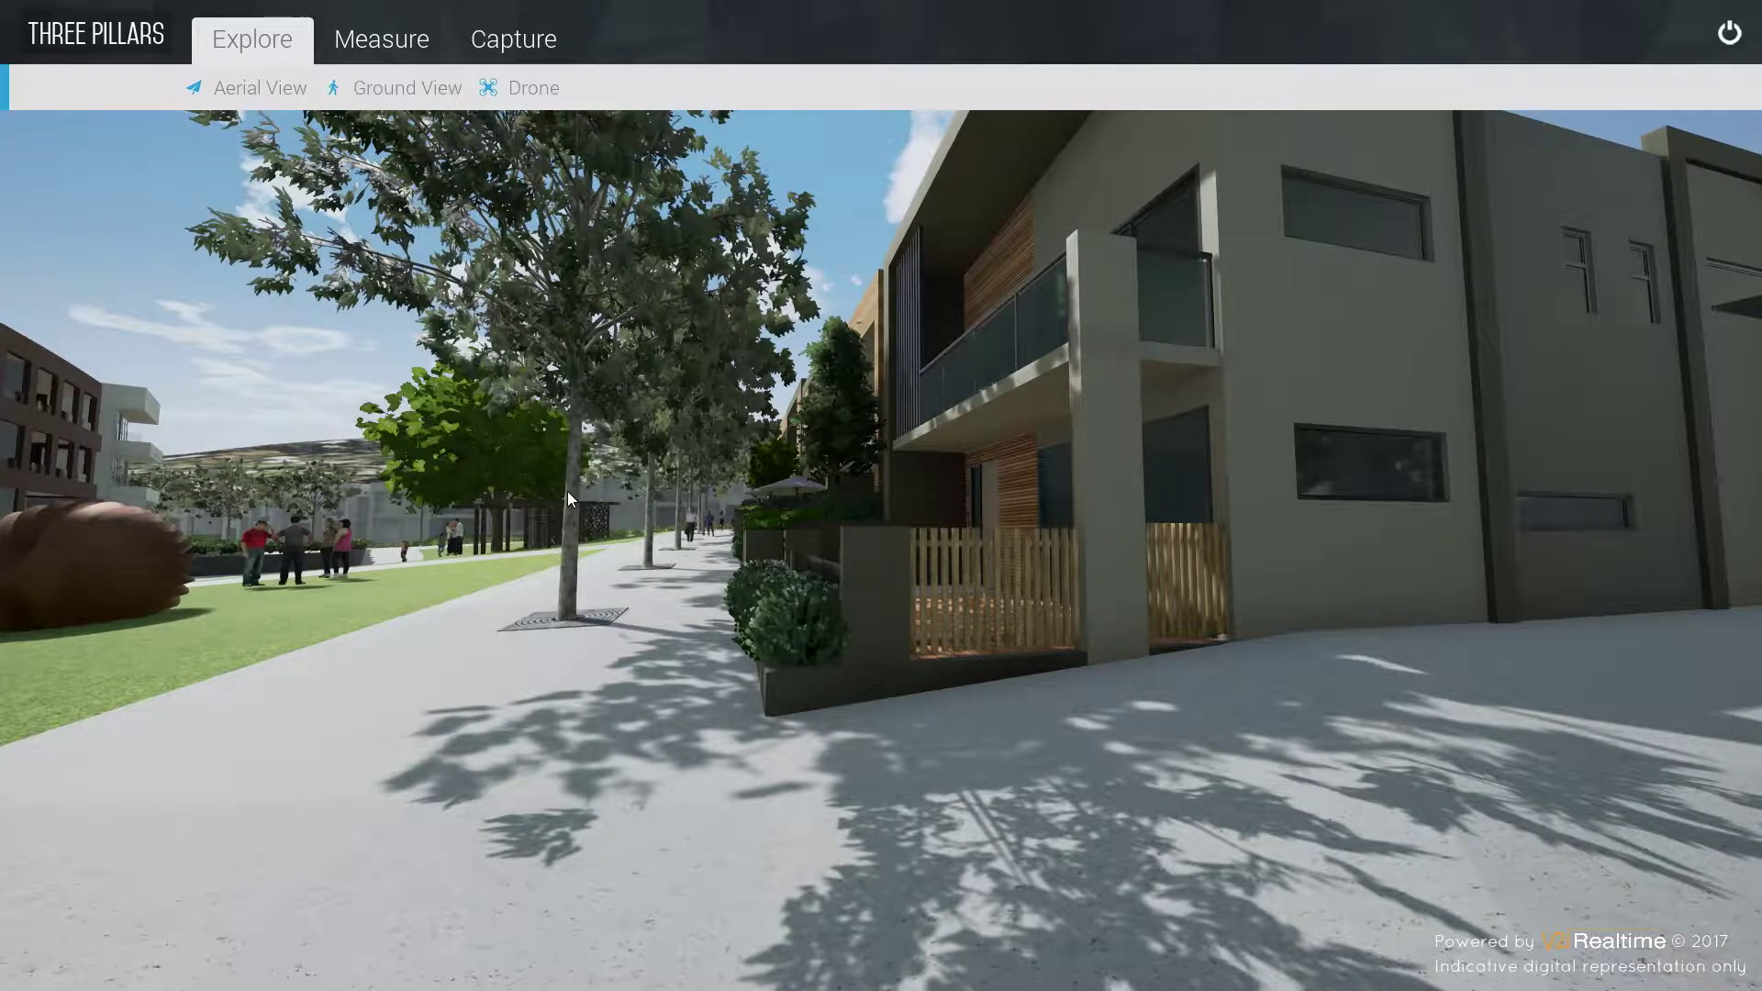
{"action": "left_click", "coordinate": [543, 94]}
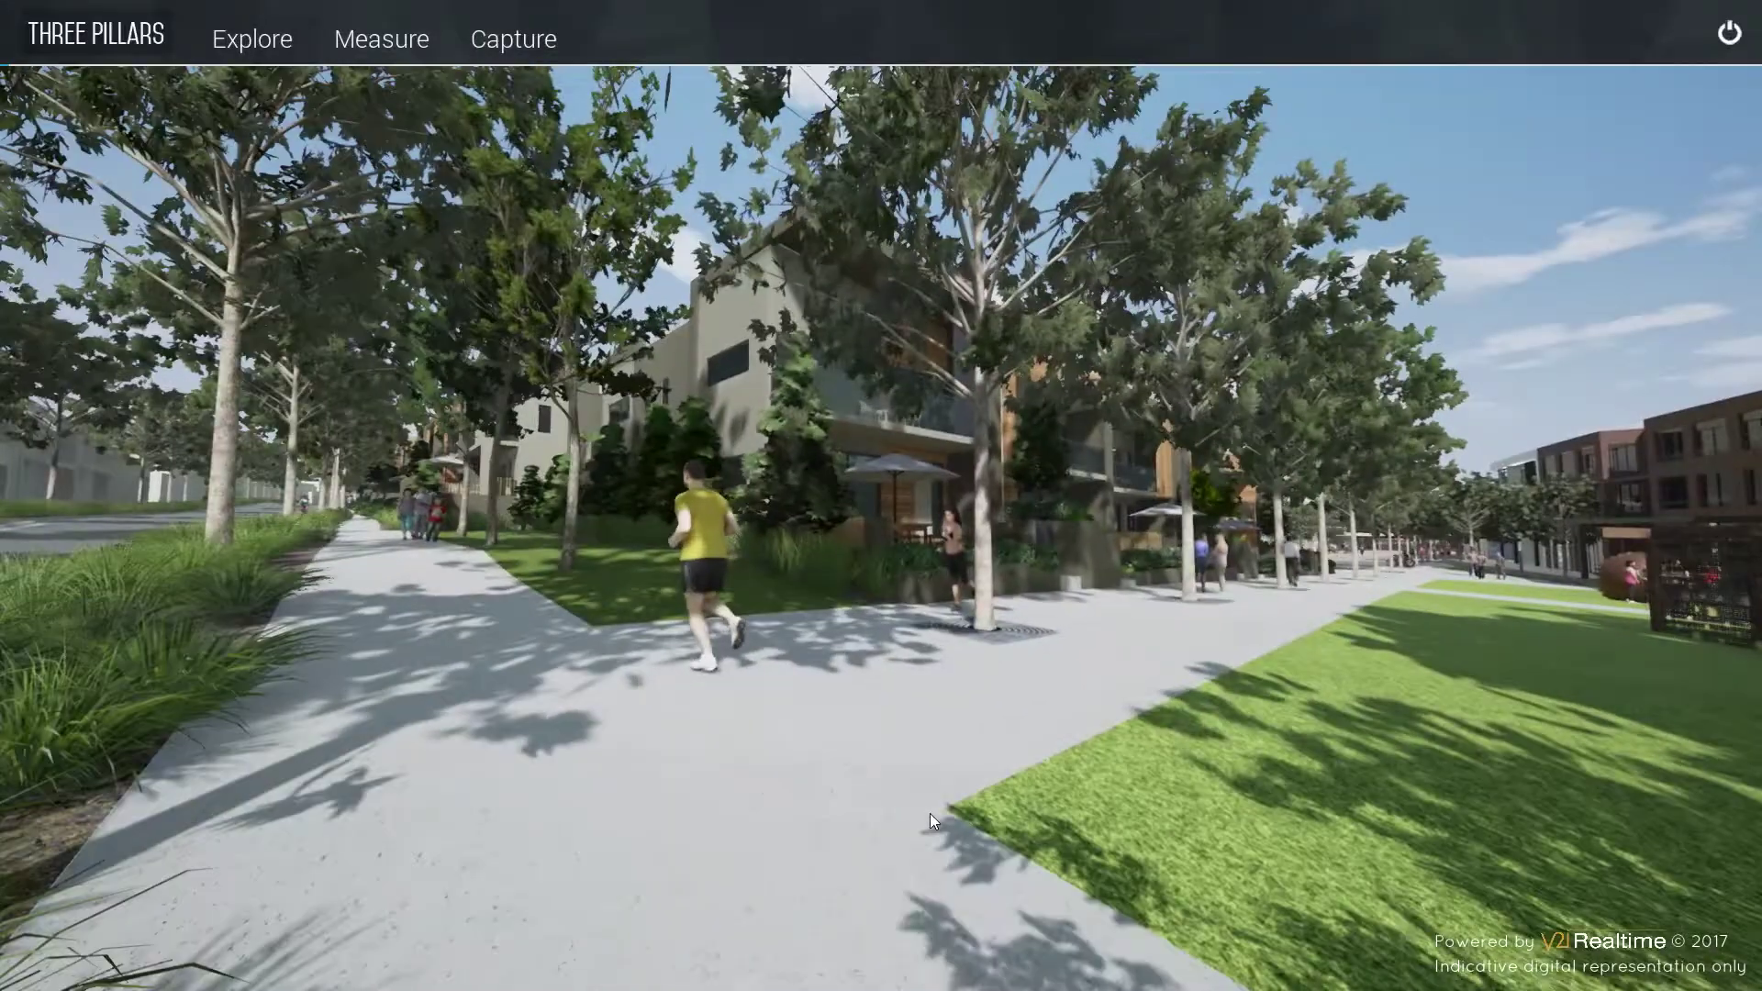
- Measure the 5.2 m point-to-point distance across the footpath
{"action": "left_click", "coordinate": [385, 50]}
{"action": "left_click", "coordinate": [282, 89]}
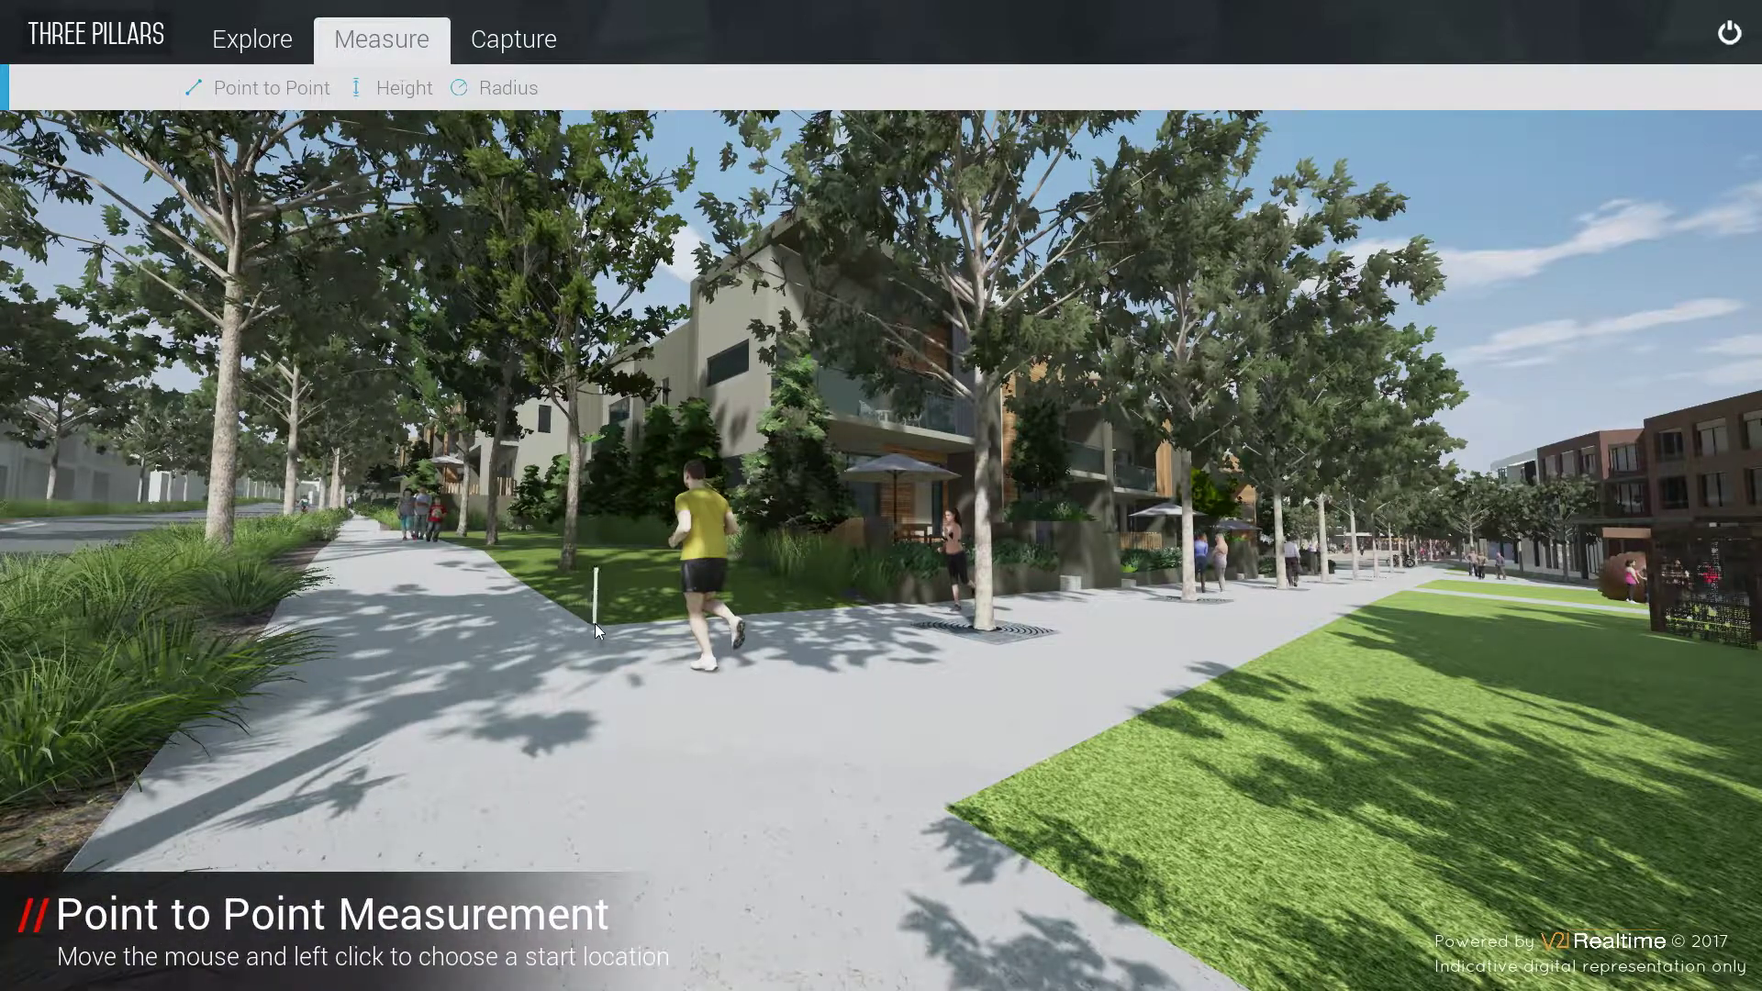
{"action": "left_click", "coordinate": [595, 627]}
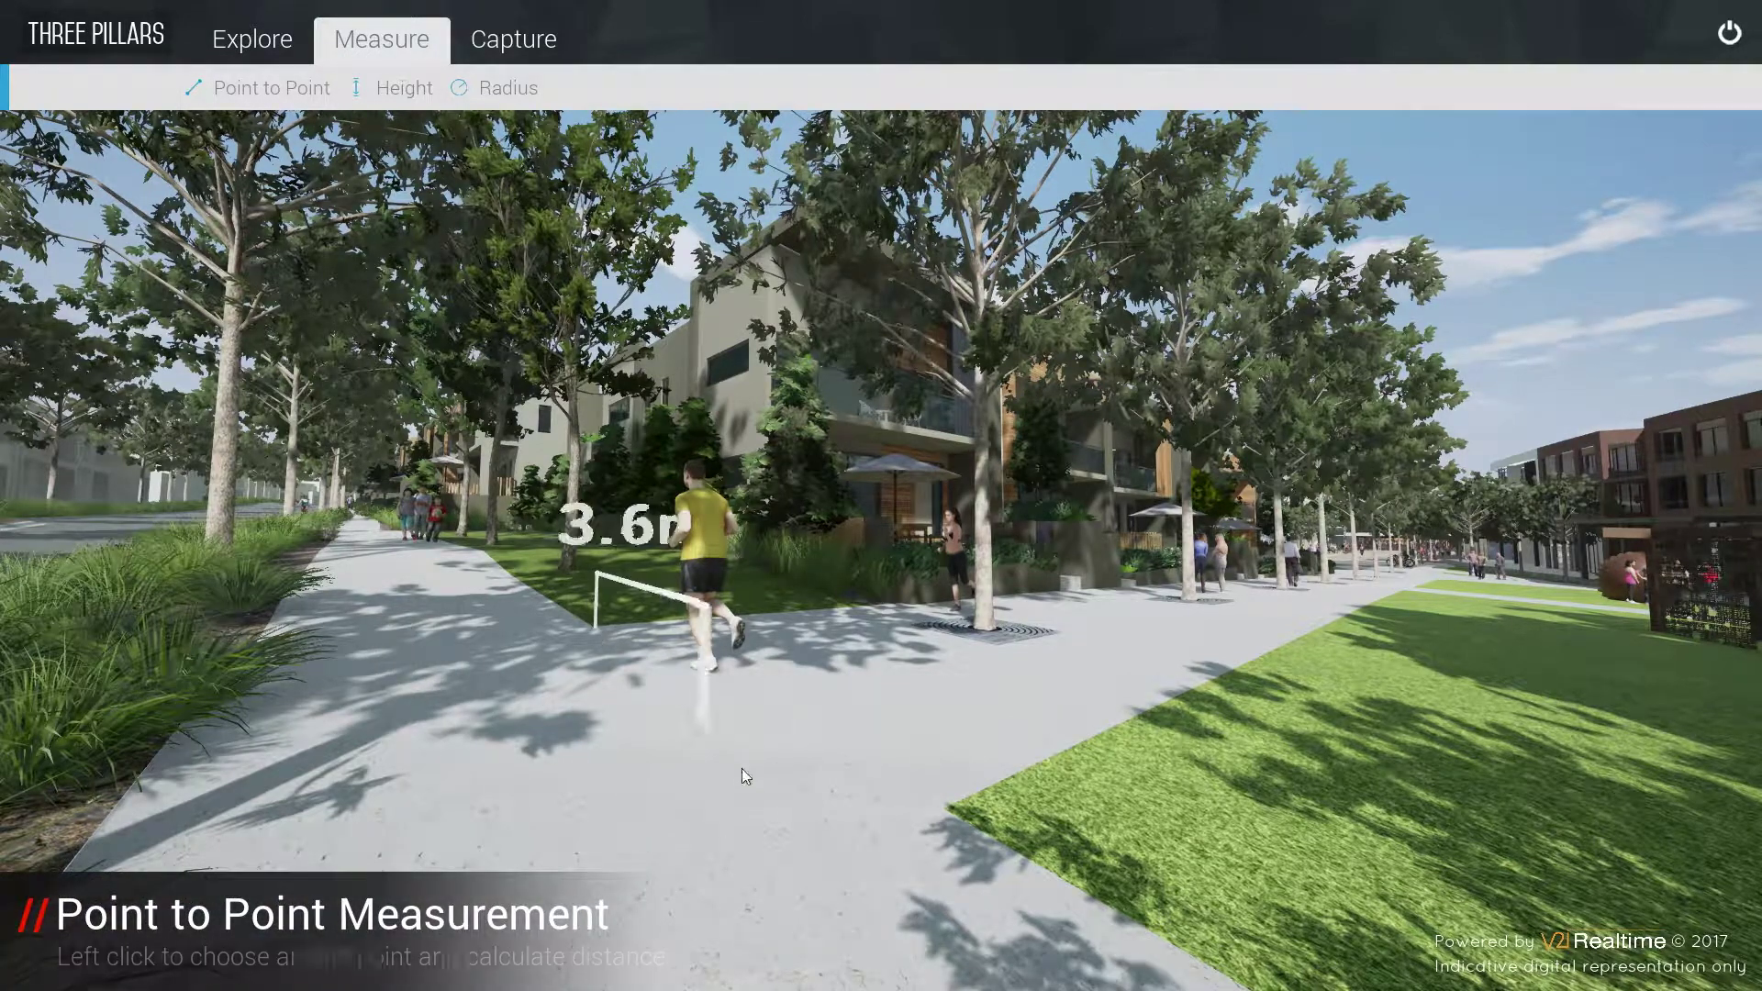
{"action": "left_click", "coordinate": [947, 807]}
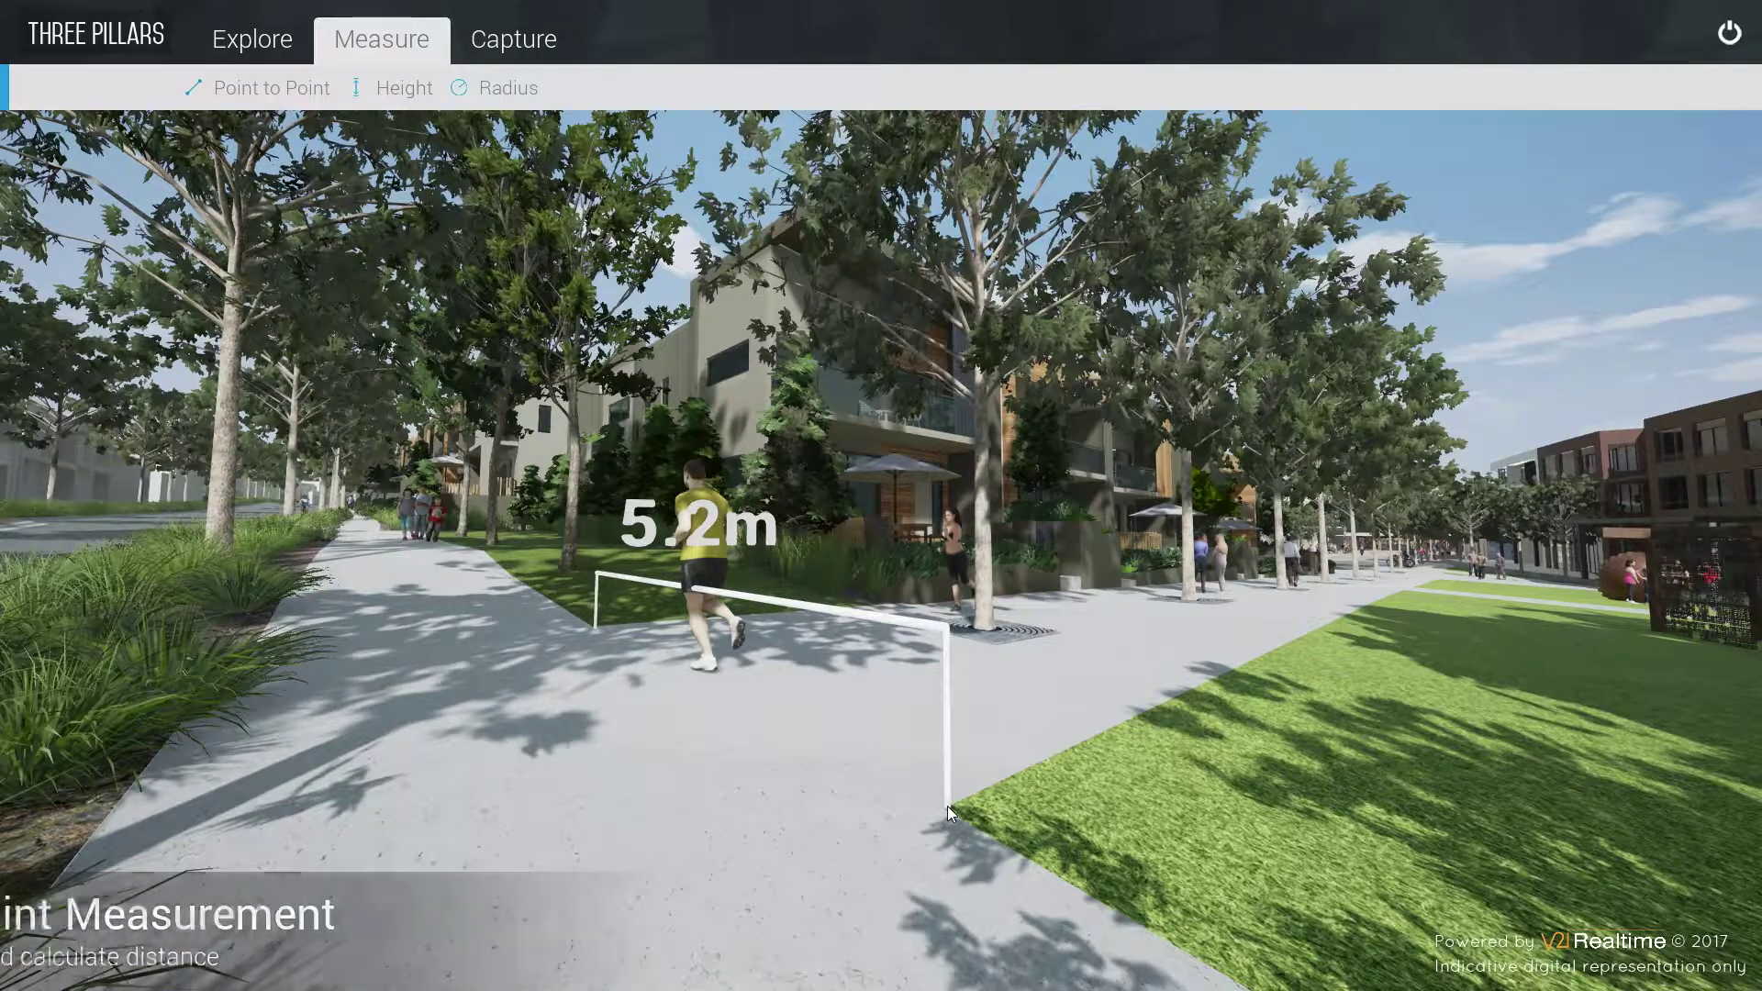
- Delete the 5.2 m measurement and move forward to face the townhouse frontages
{"action": "left_click_drag", "start_coordinate": [822, 796], "coordinate": [1017, 839]}
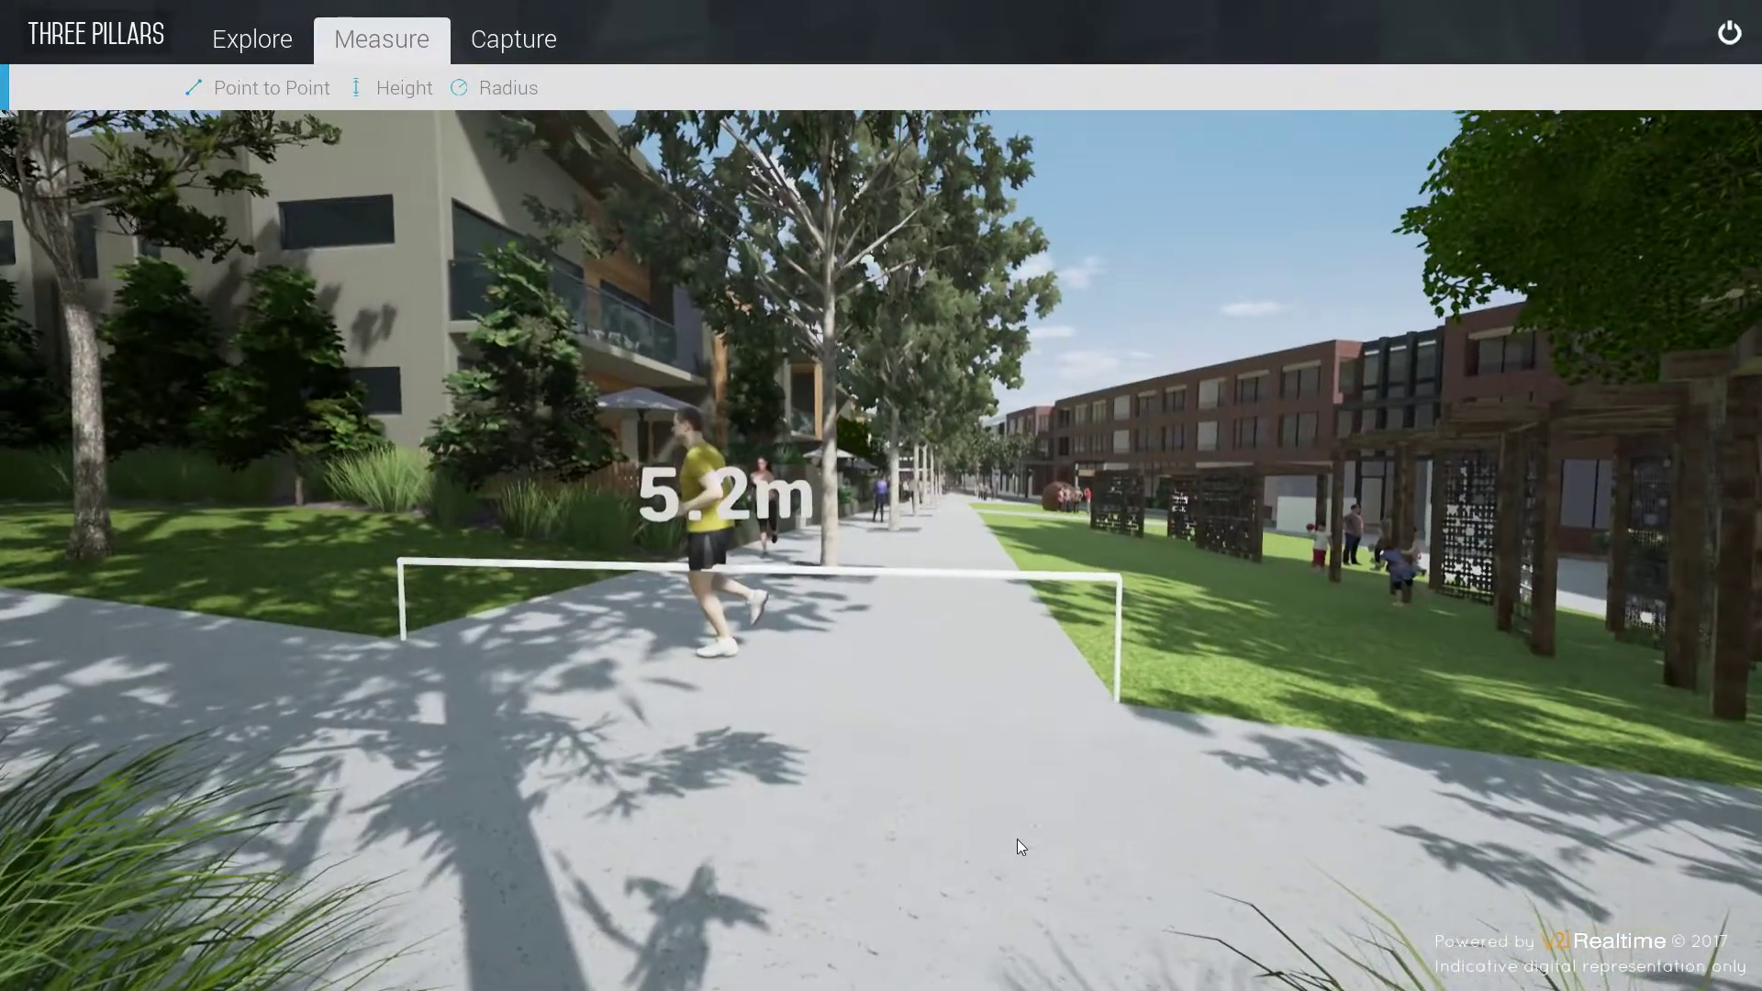
{"action": "left_click", "coordinate": [904, 571]}
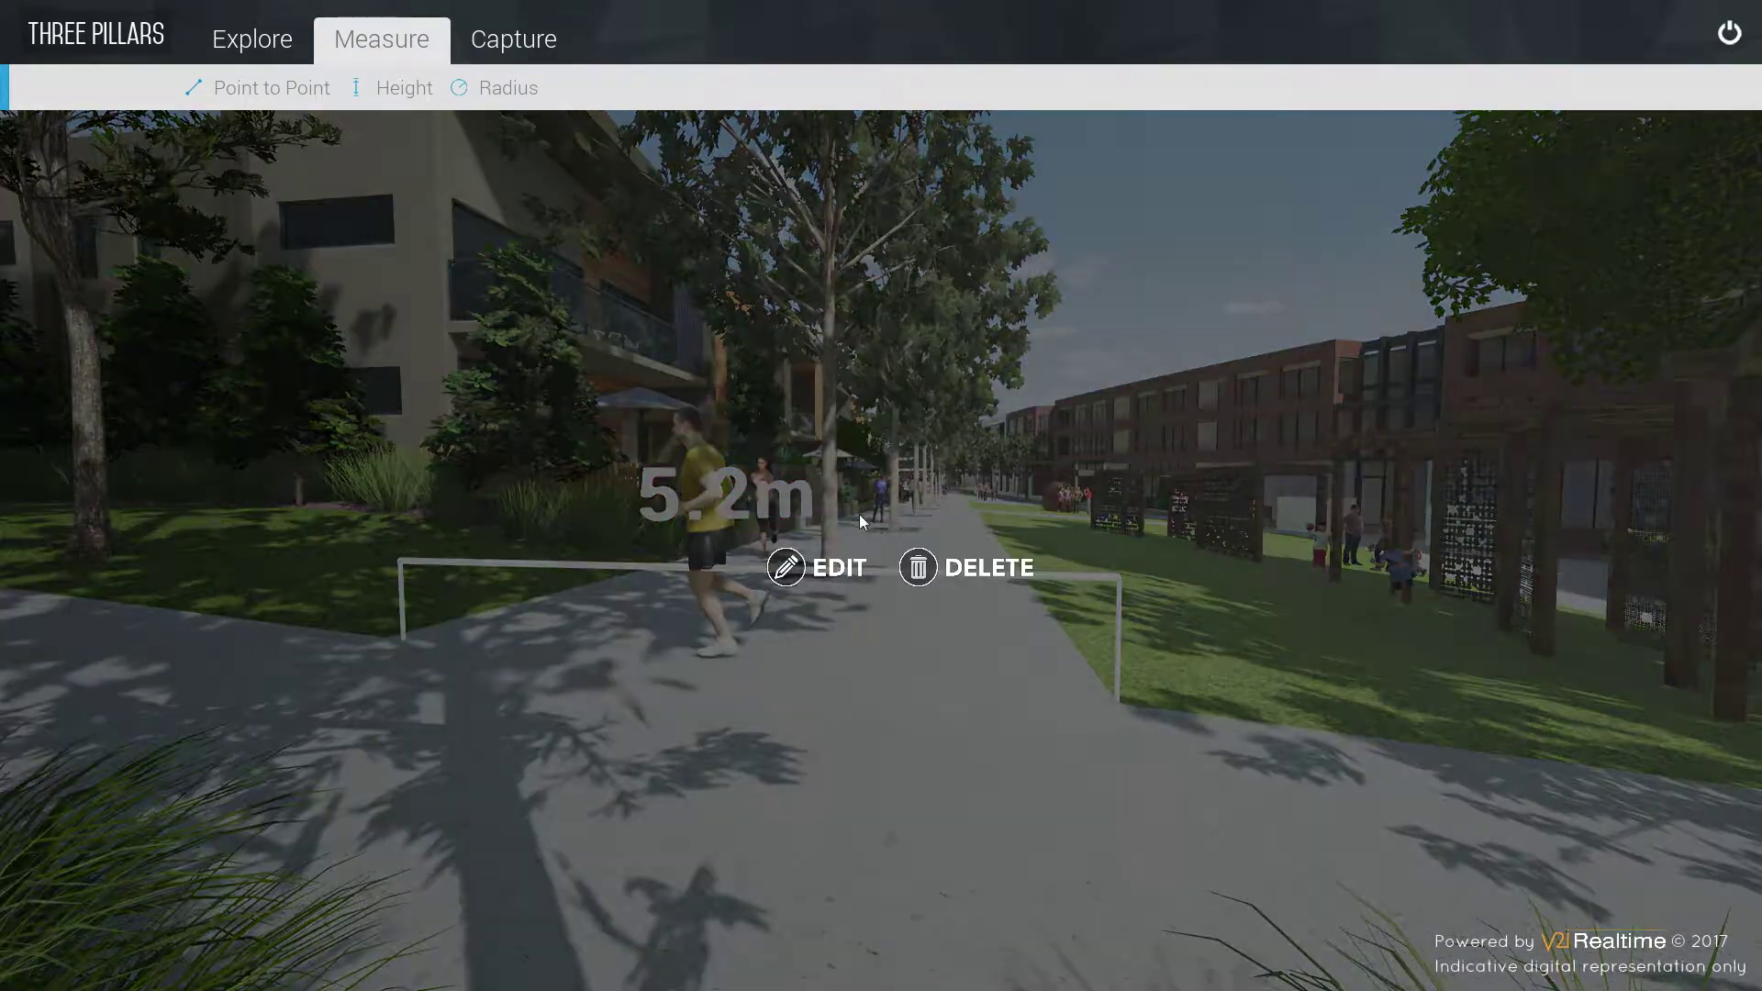
{"action": "left_click", "coordinate": [917, 570]}
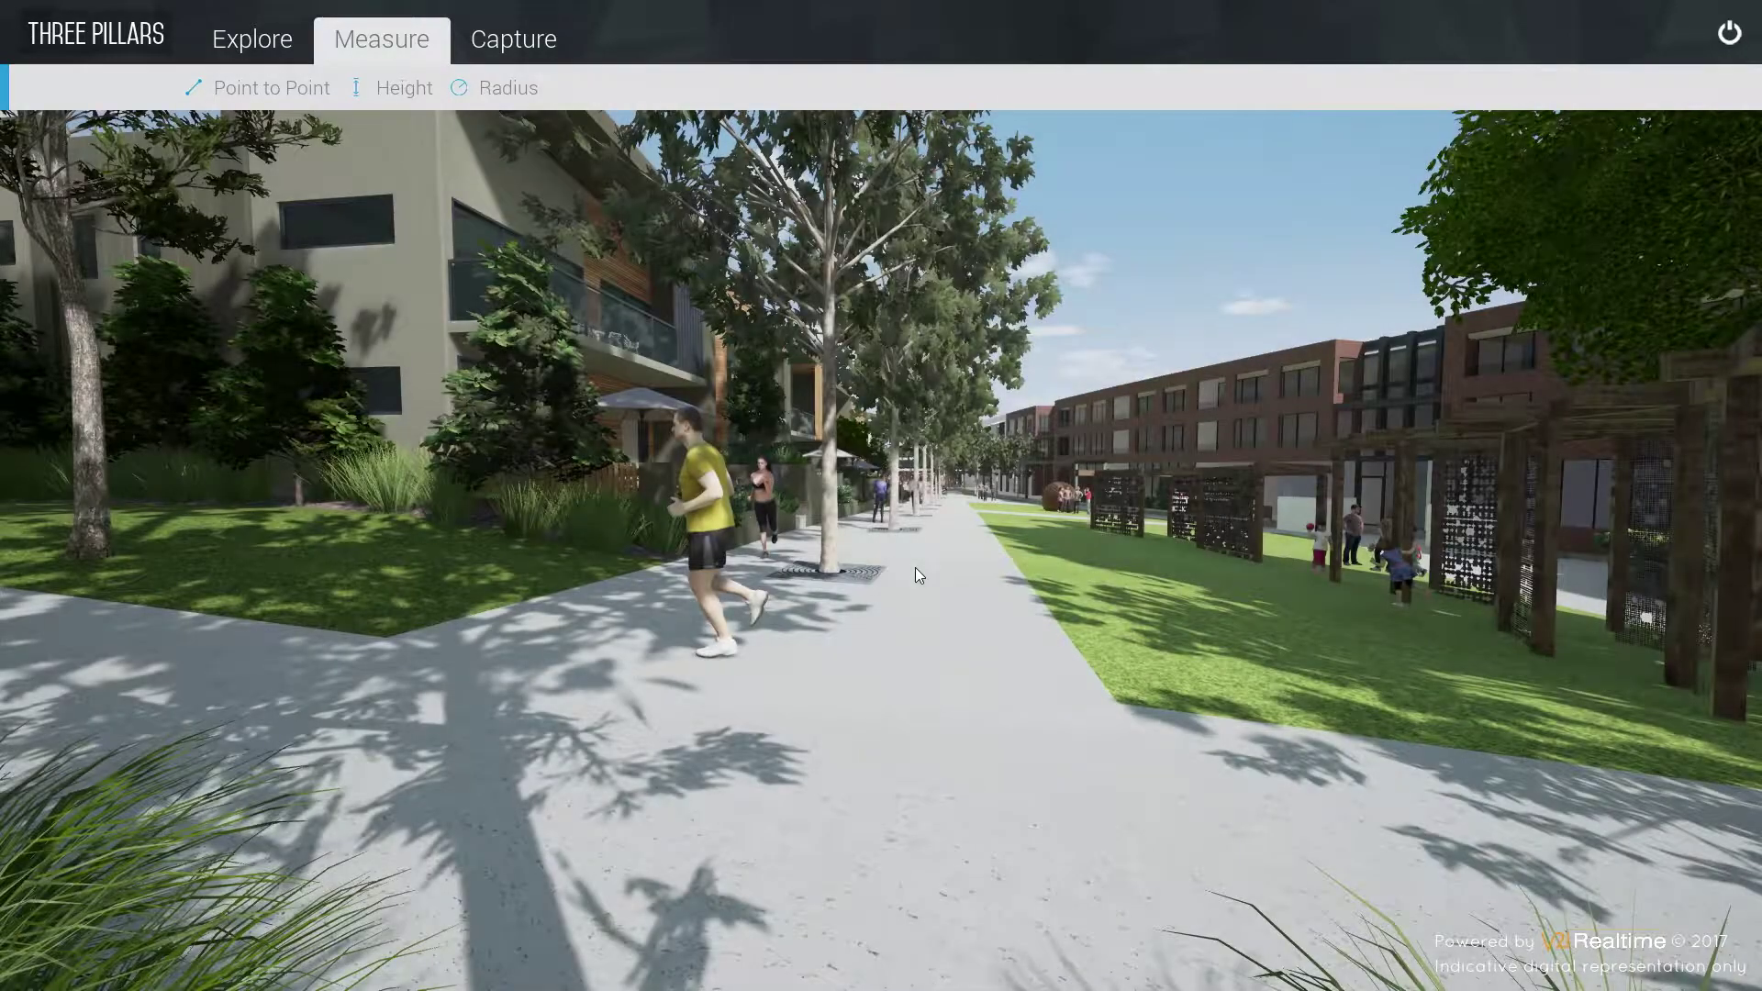
{"action": "left_click_drag", "start_coordinate": [918, 576], "coordinate": [464, 253]}
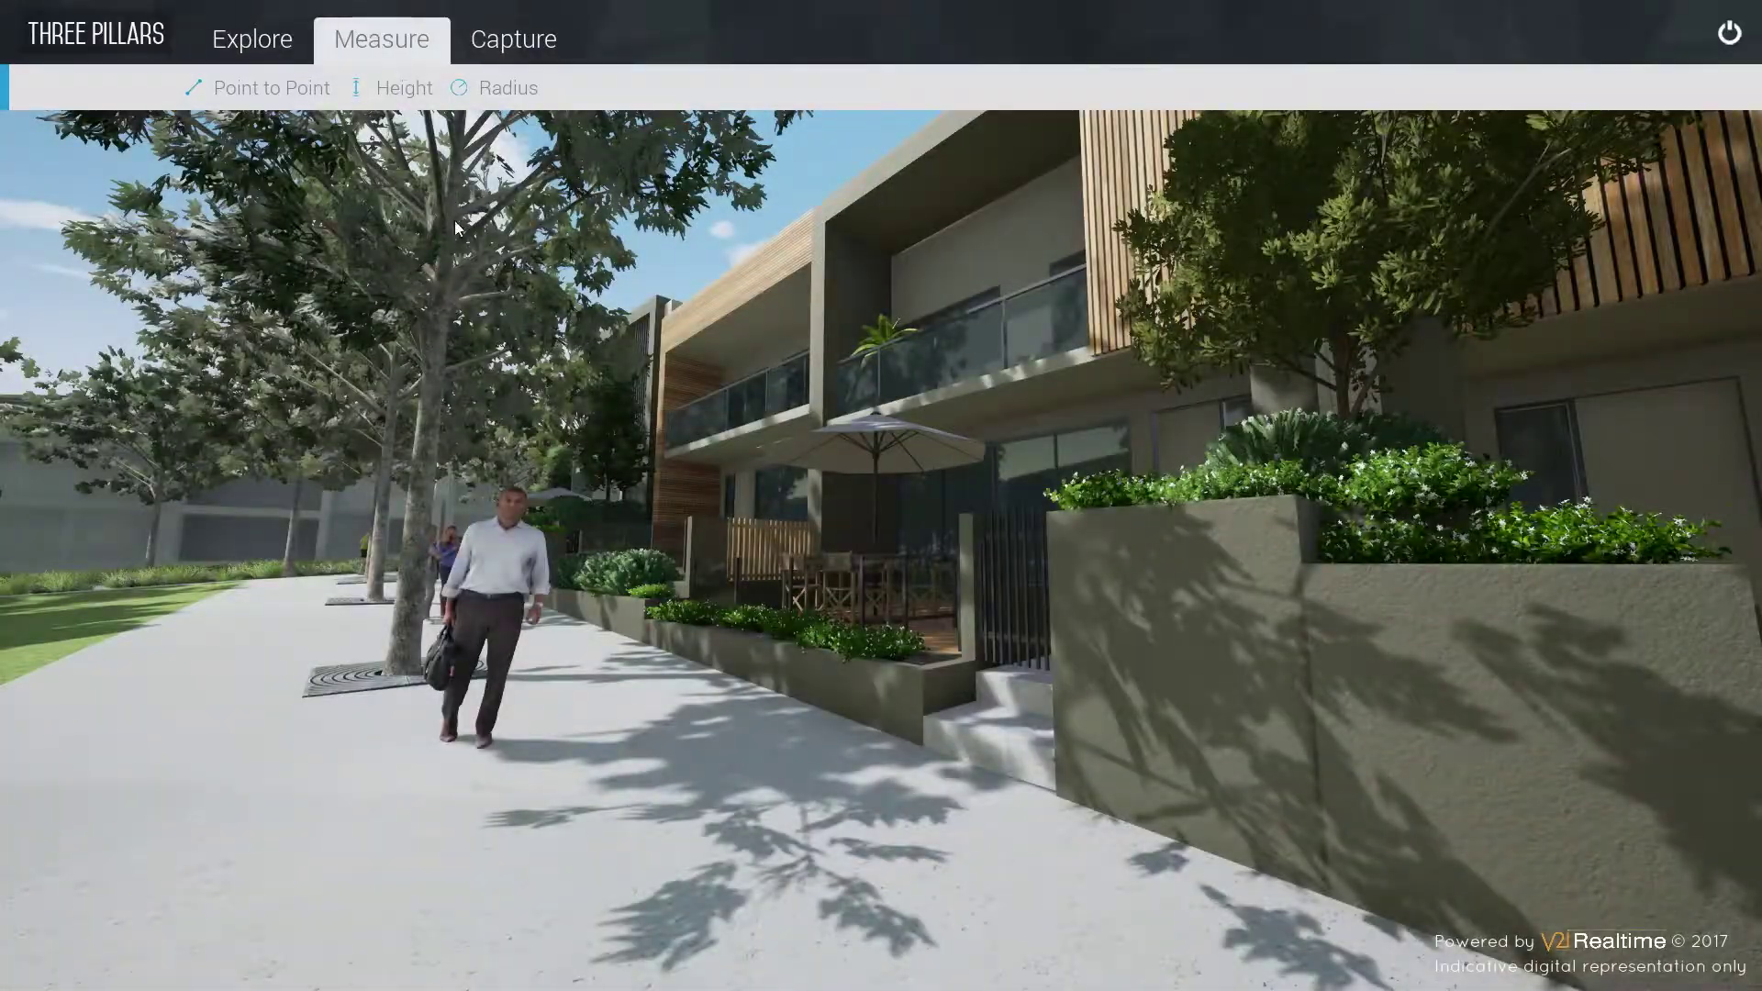
- Place a height gauge beside the front steps and set its height to 1.7 m
{"action": "left_click", "coordinate": [412, 84]}
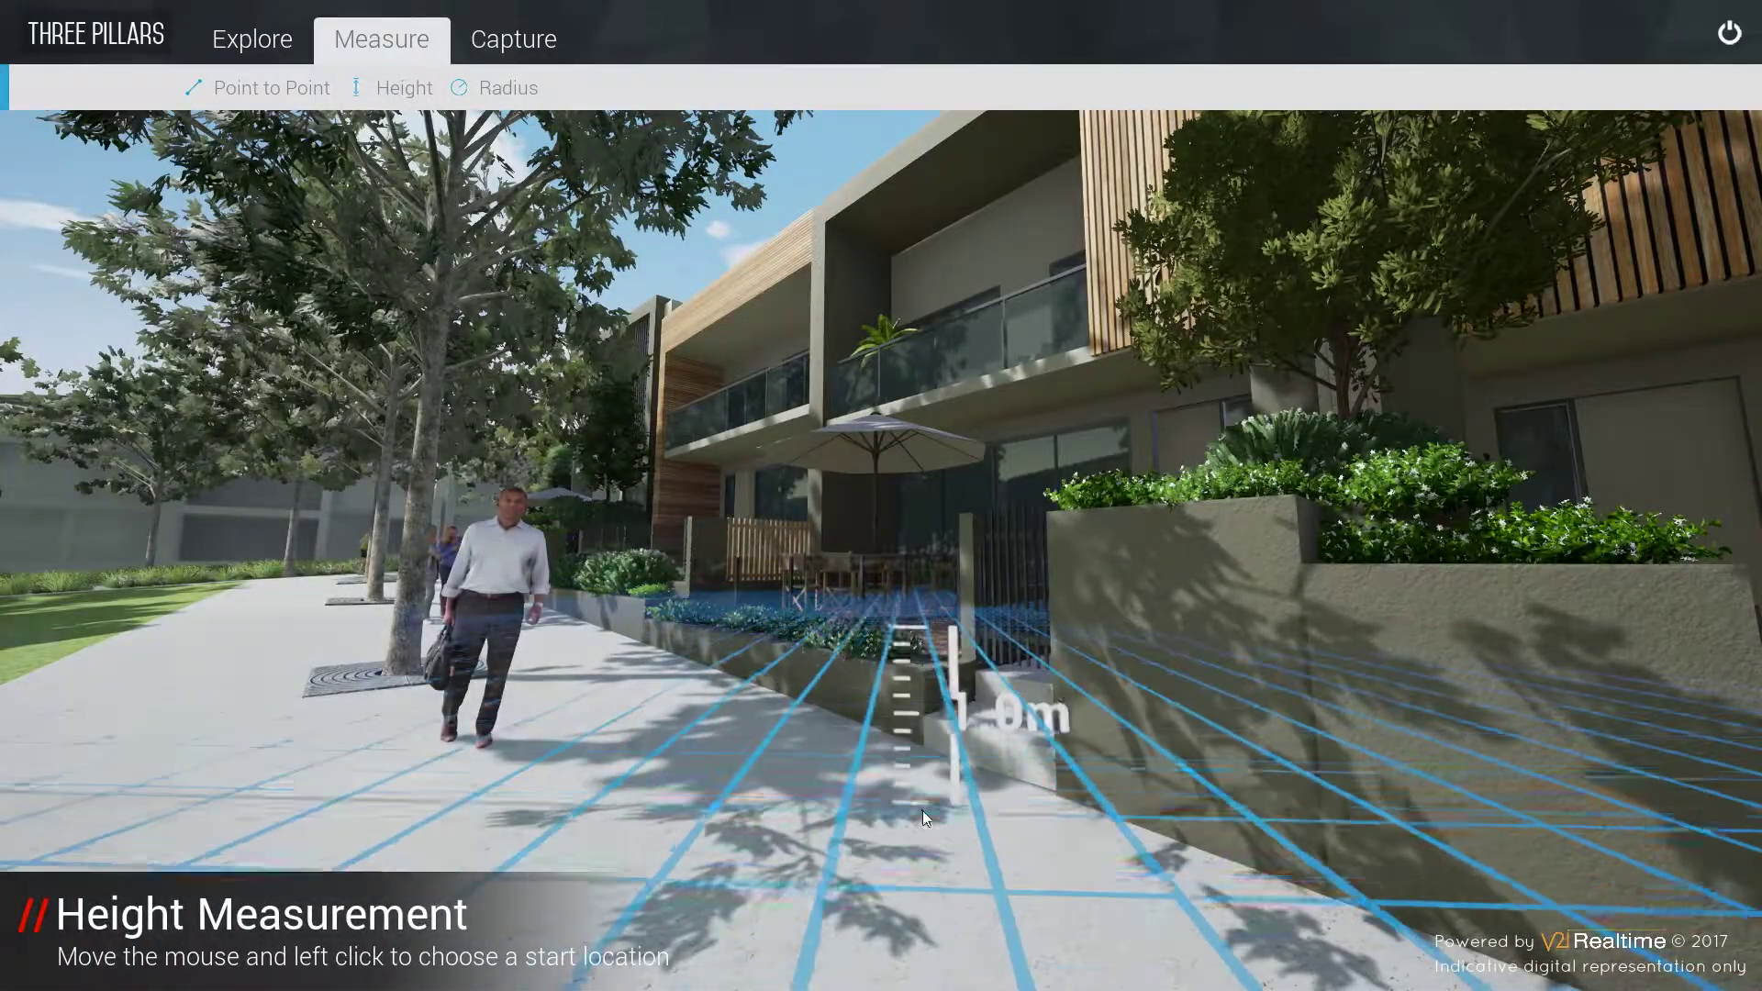
{"action": "left_click", "coordinate": [1026, 844]}
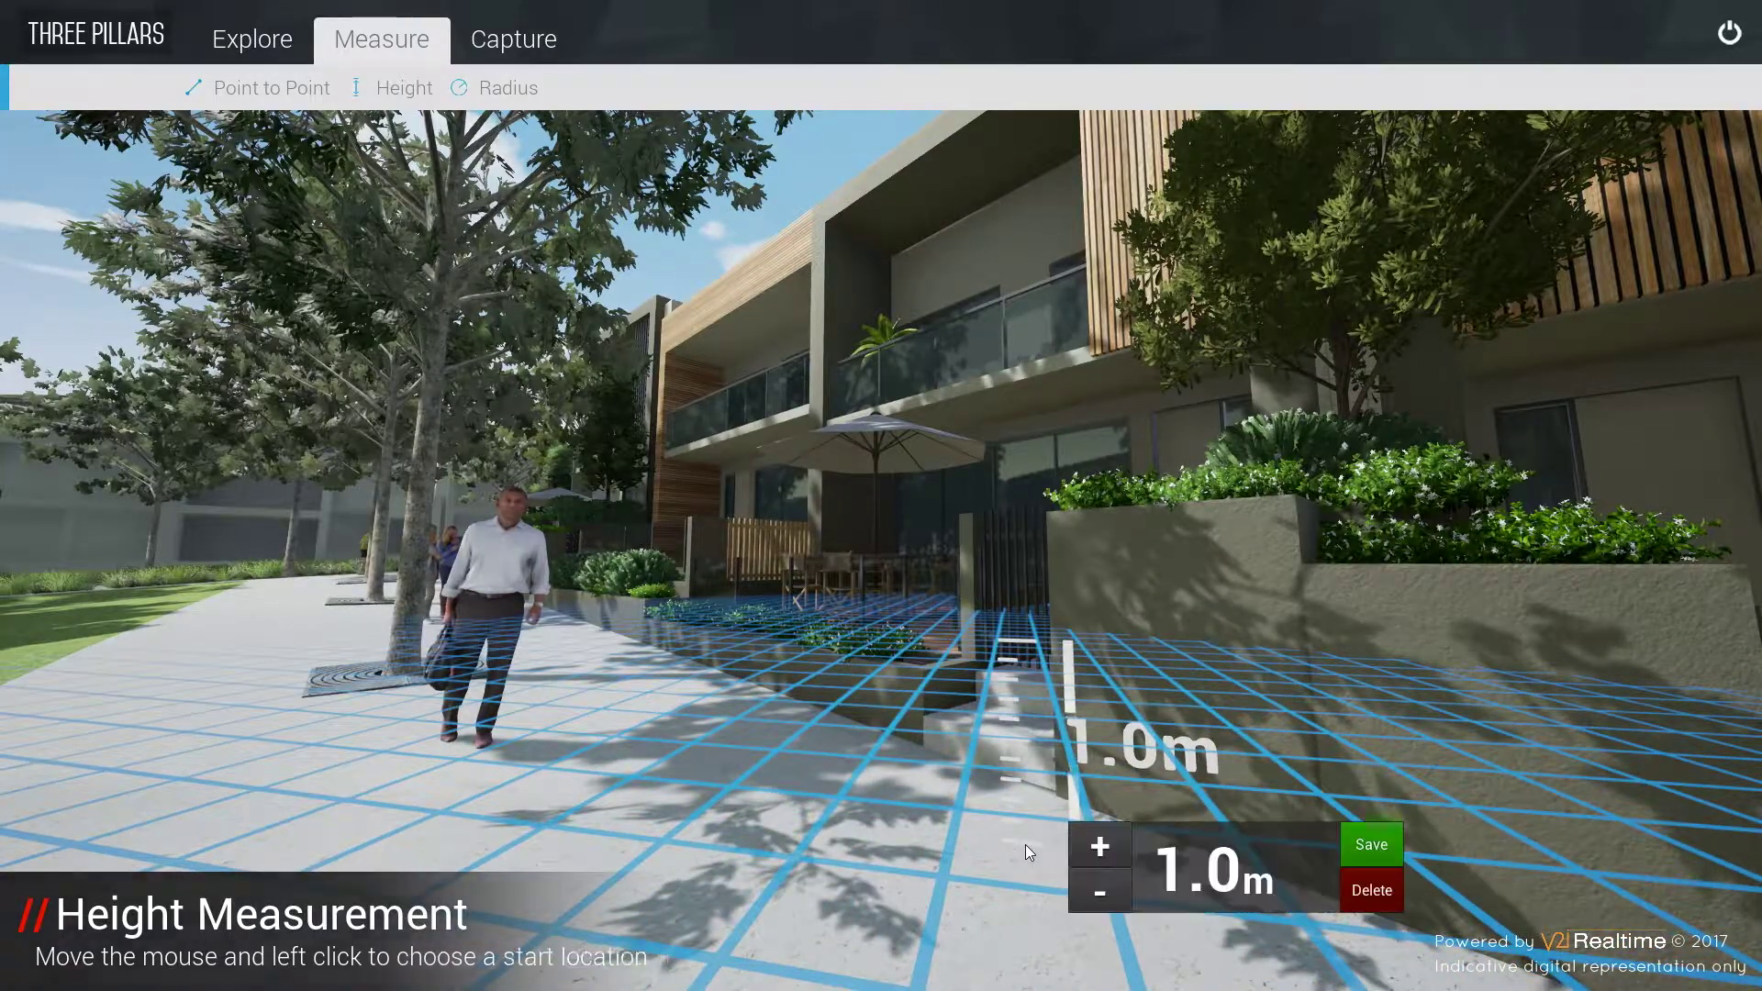
{"action": "left_click", "coordinate": [1095, 847]}
{"action": "double_click", "coordinate": [1164, 861]}
{"action": "type", "text": "1.7"}
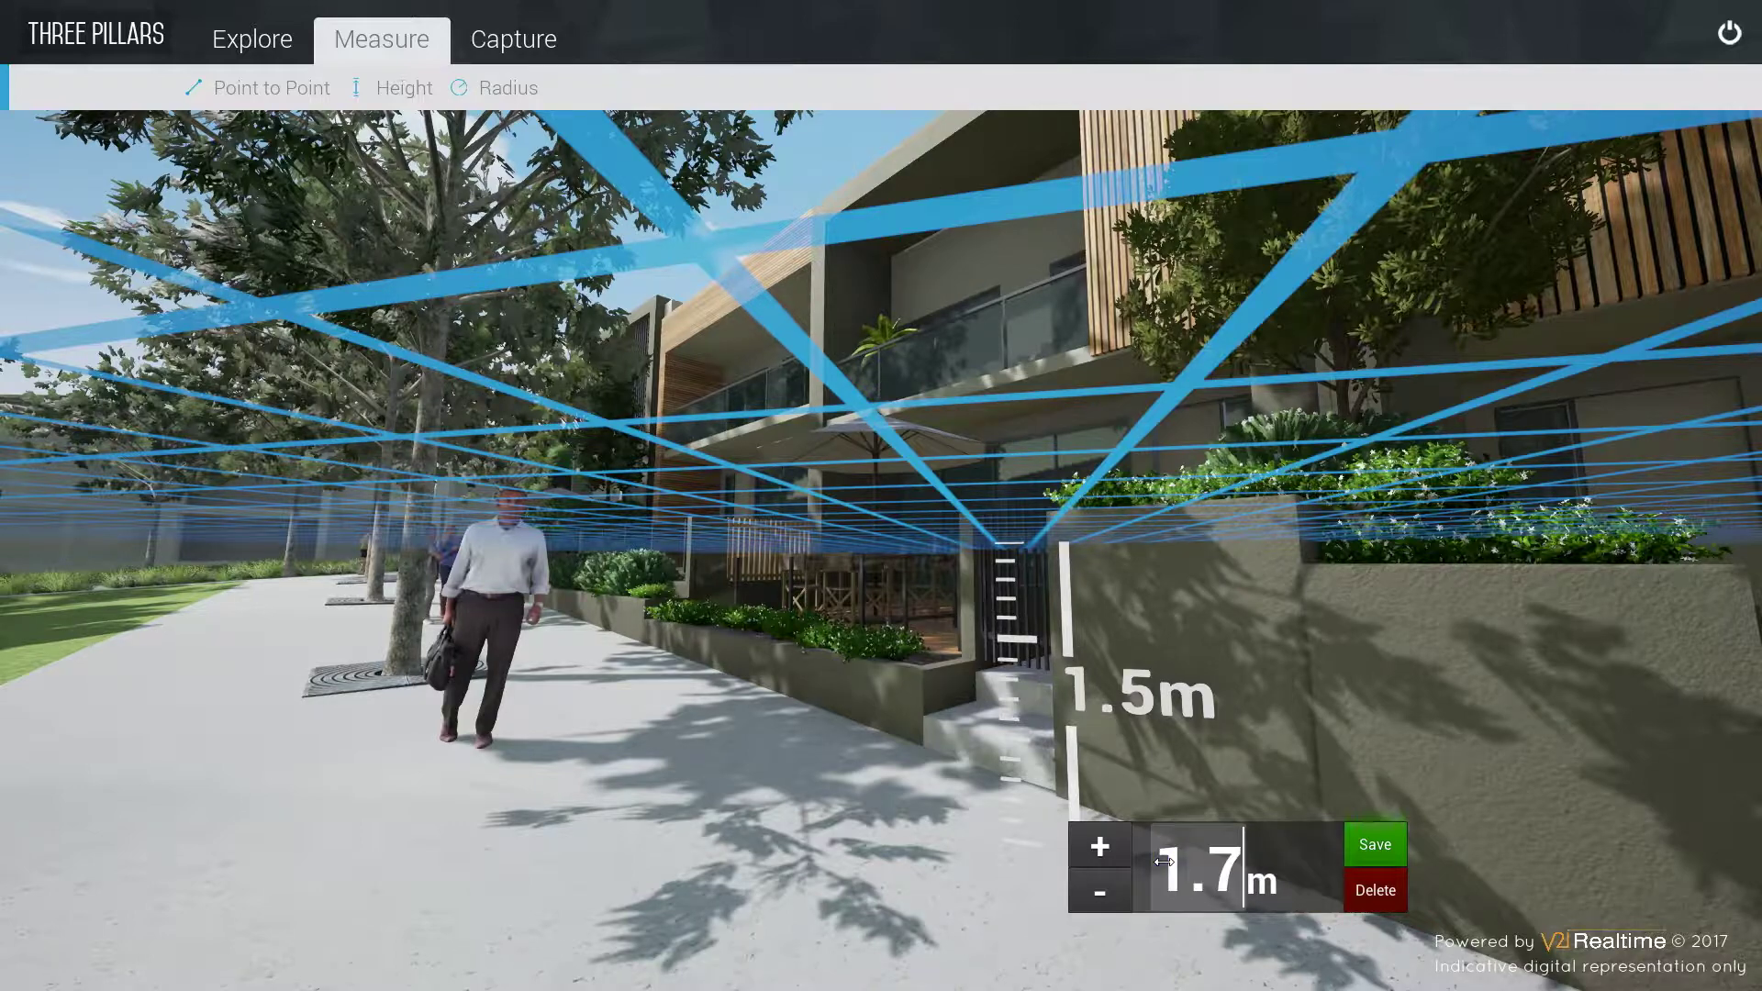
{"action": "key", "text": "Return"}
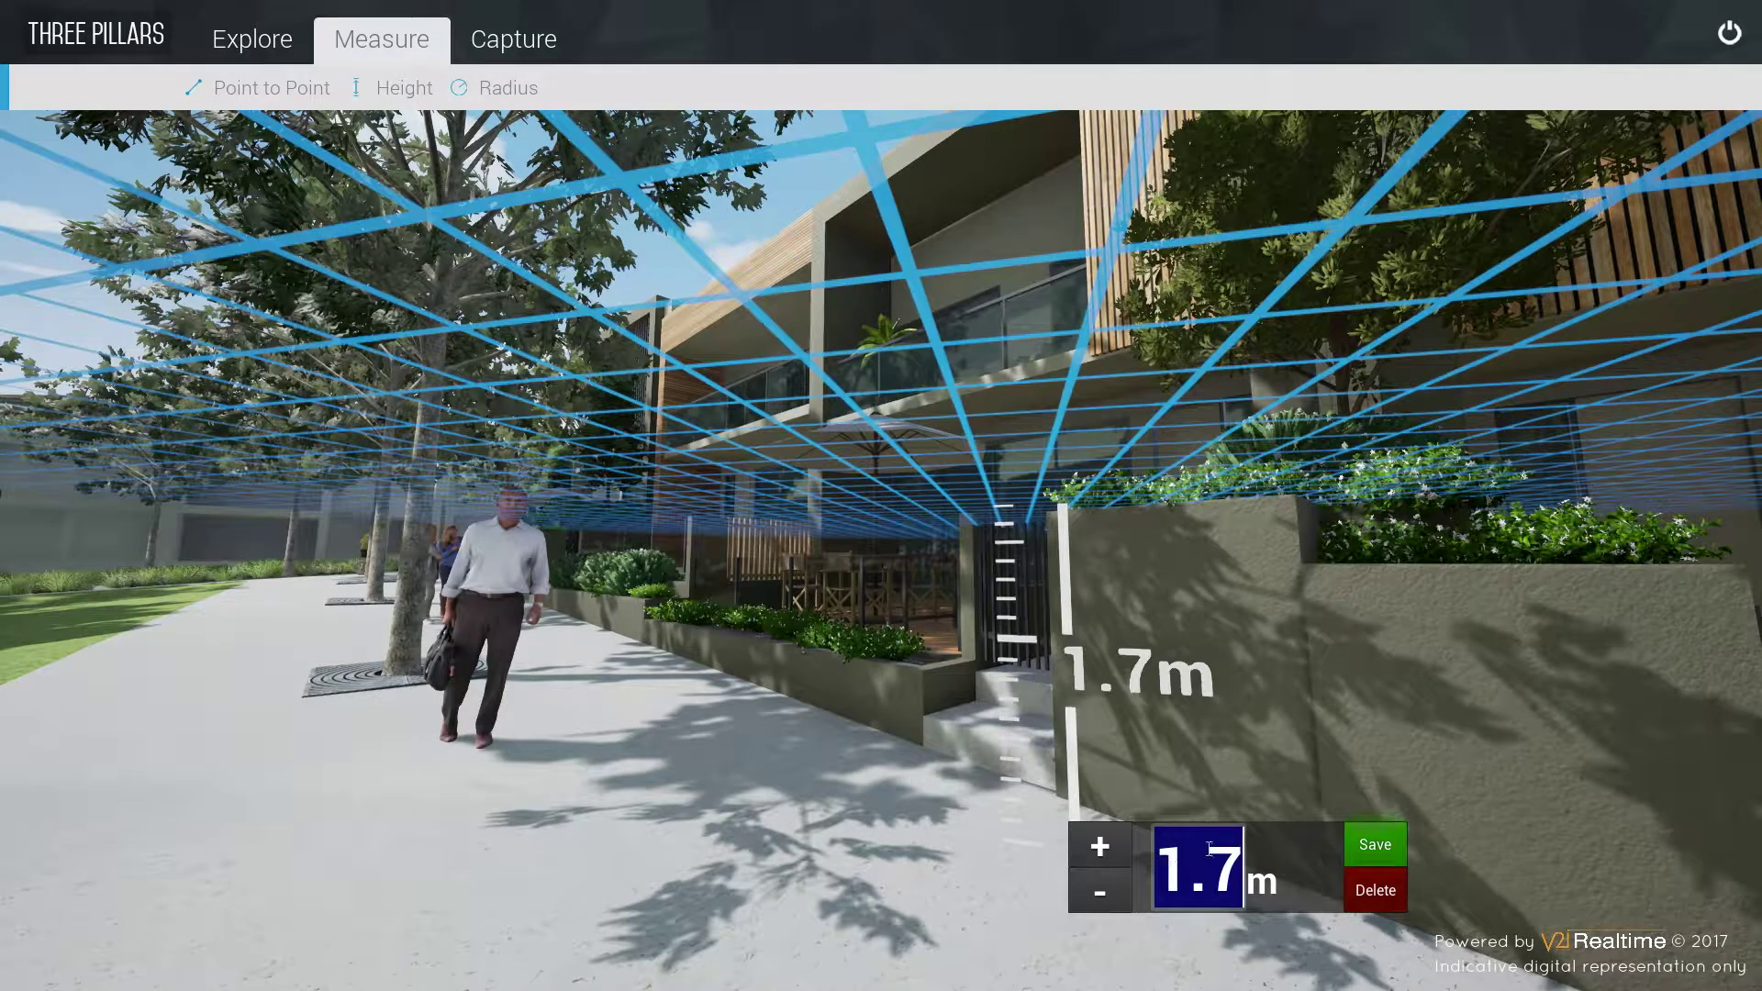
- Keep the 1.7 m height measurement, then delete it from the street view
{"action": "left_click", "coordinate": [1382, 848]}
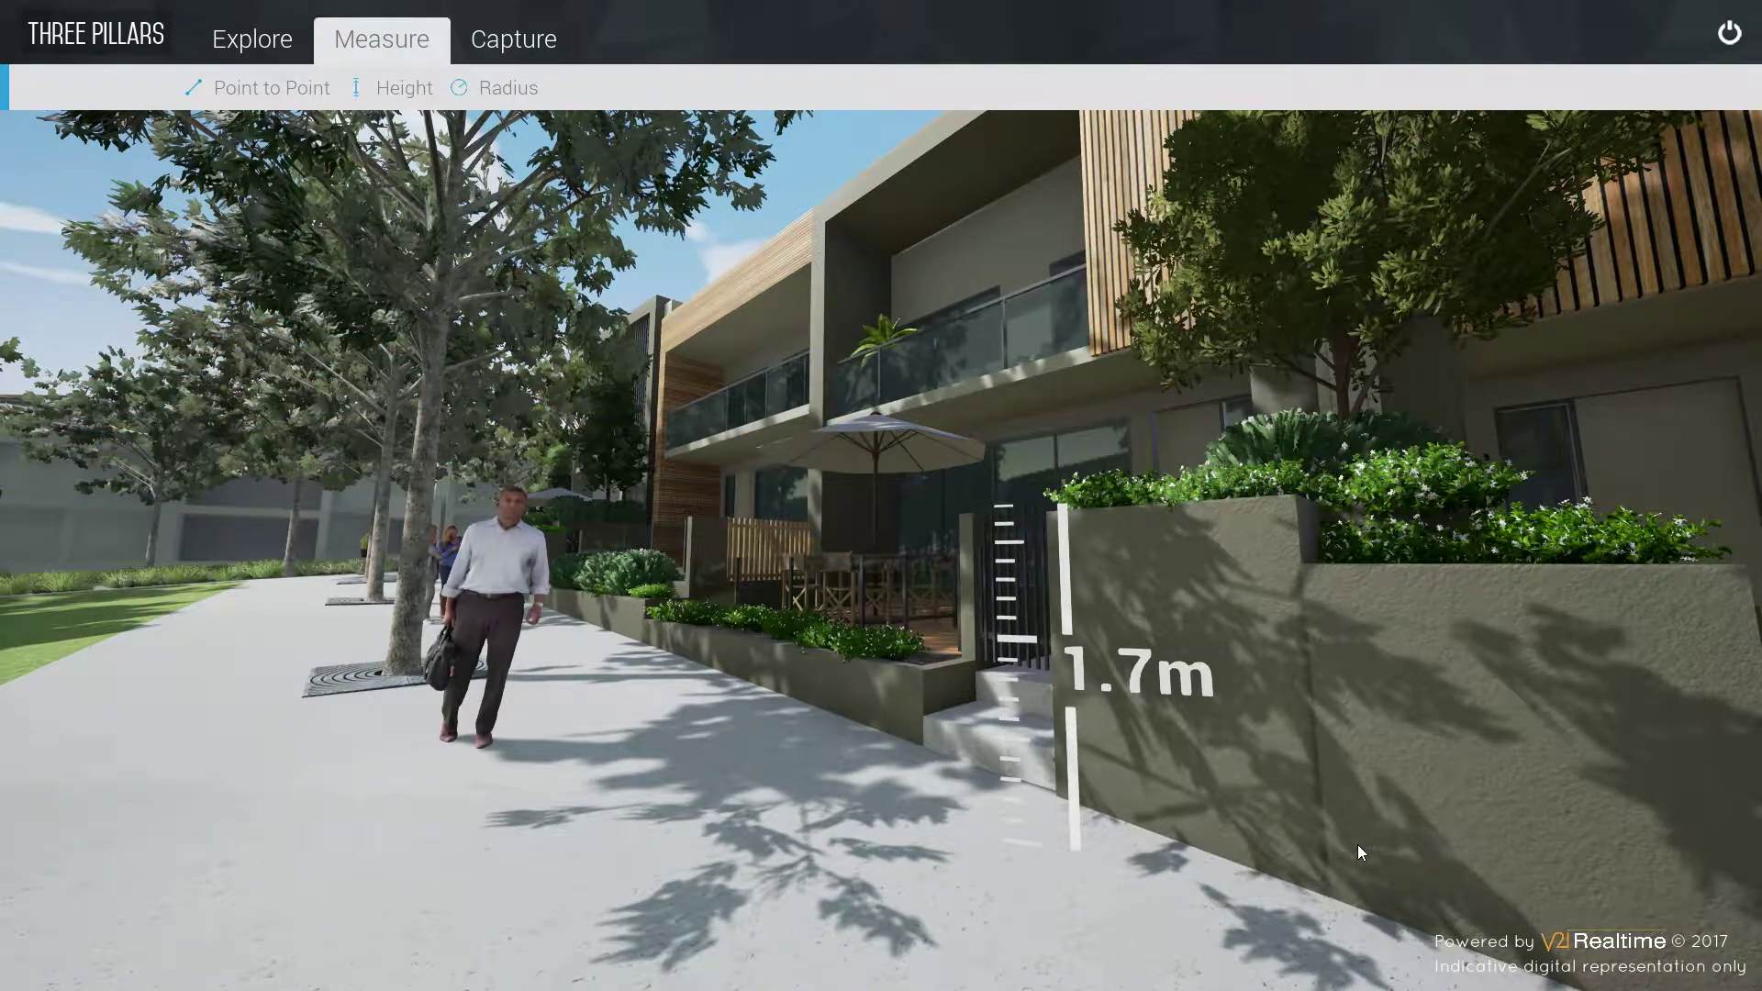
{"action": "left_click", "coordinate": [1205, 690]}
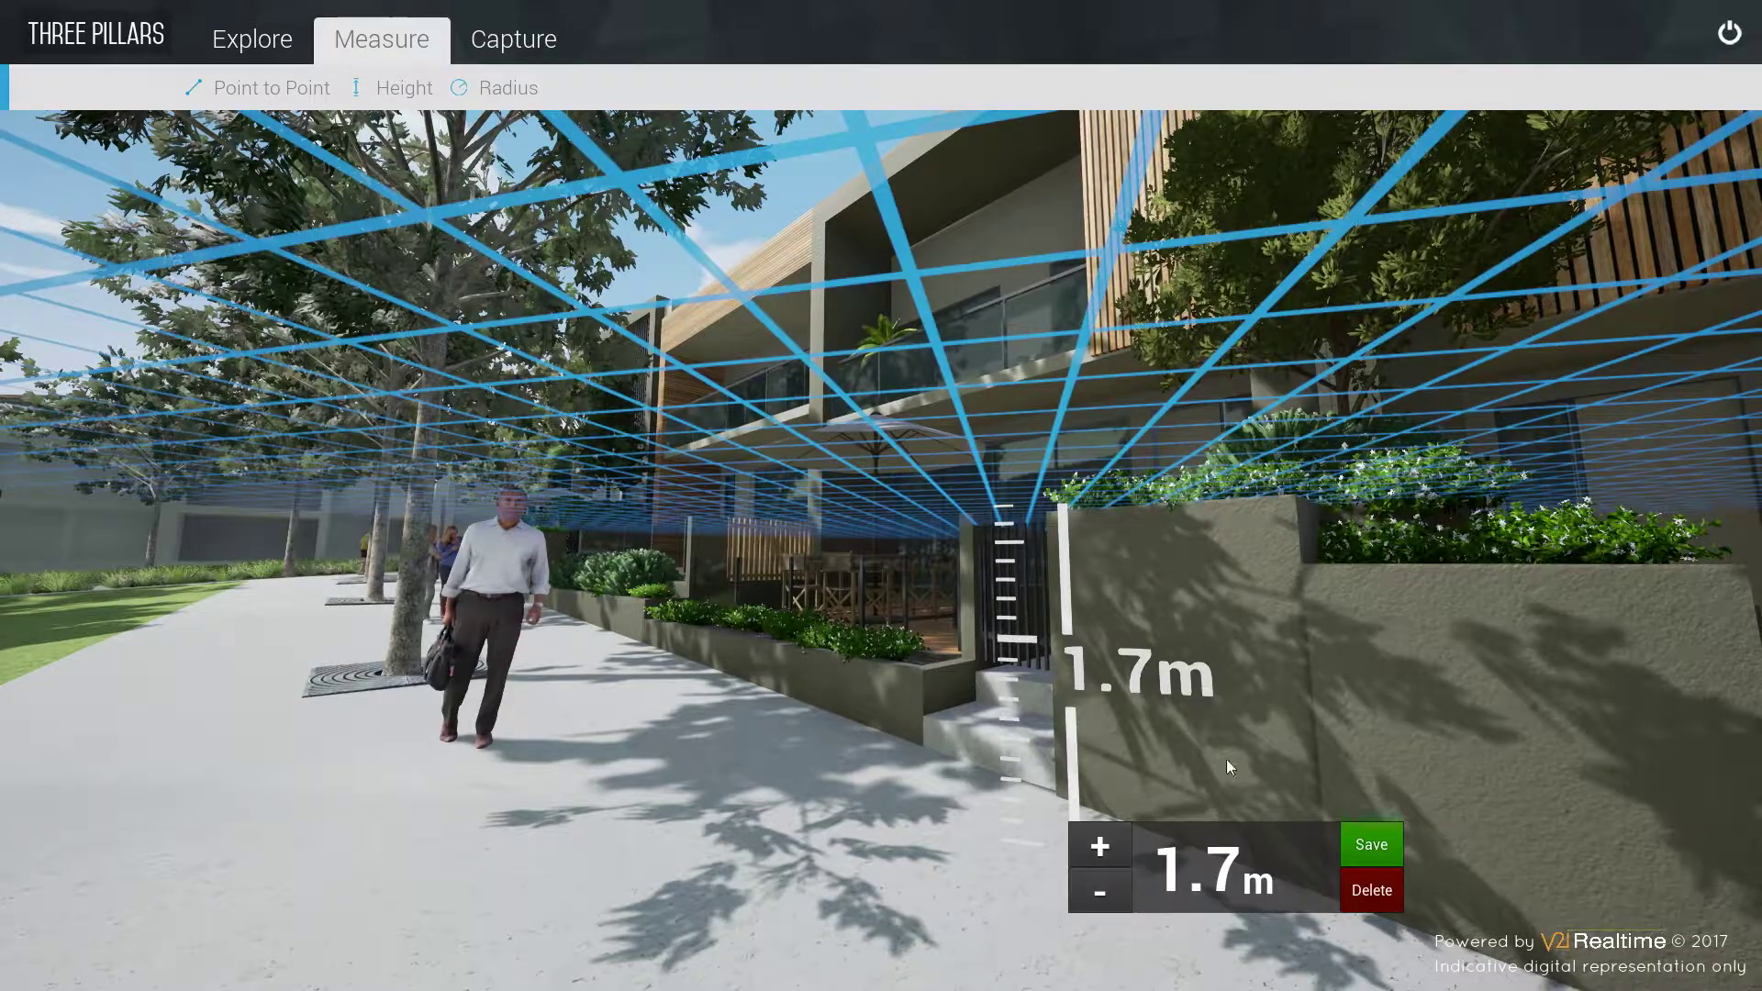
{"action": "left_click", "coordinate": [1372, 893]}
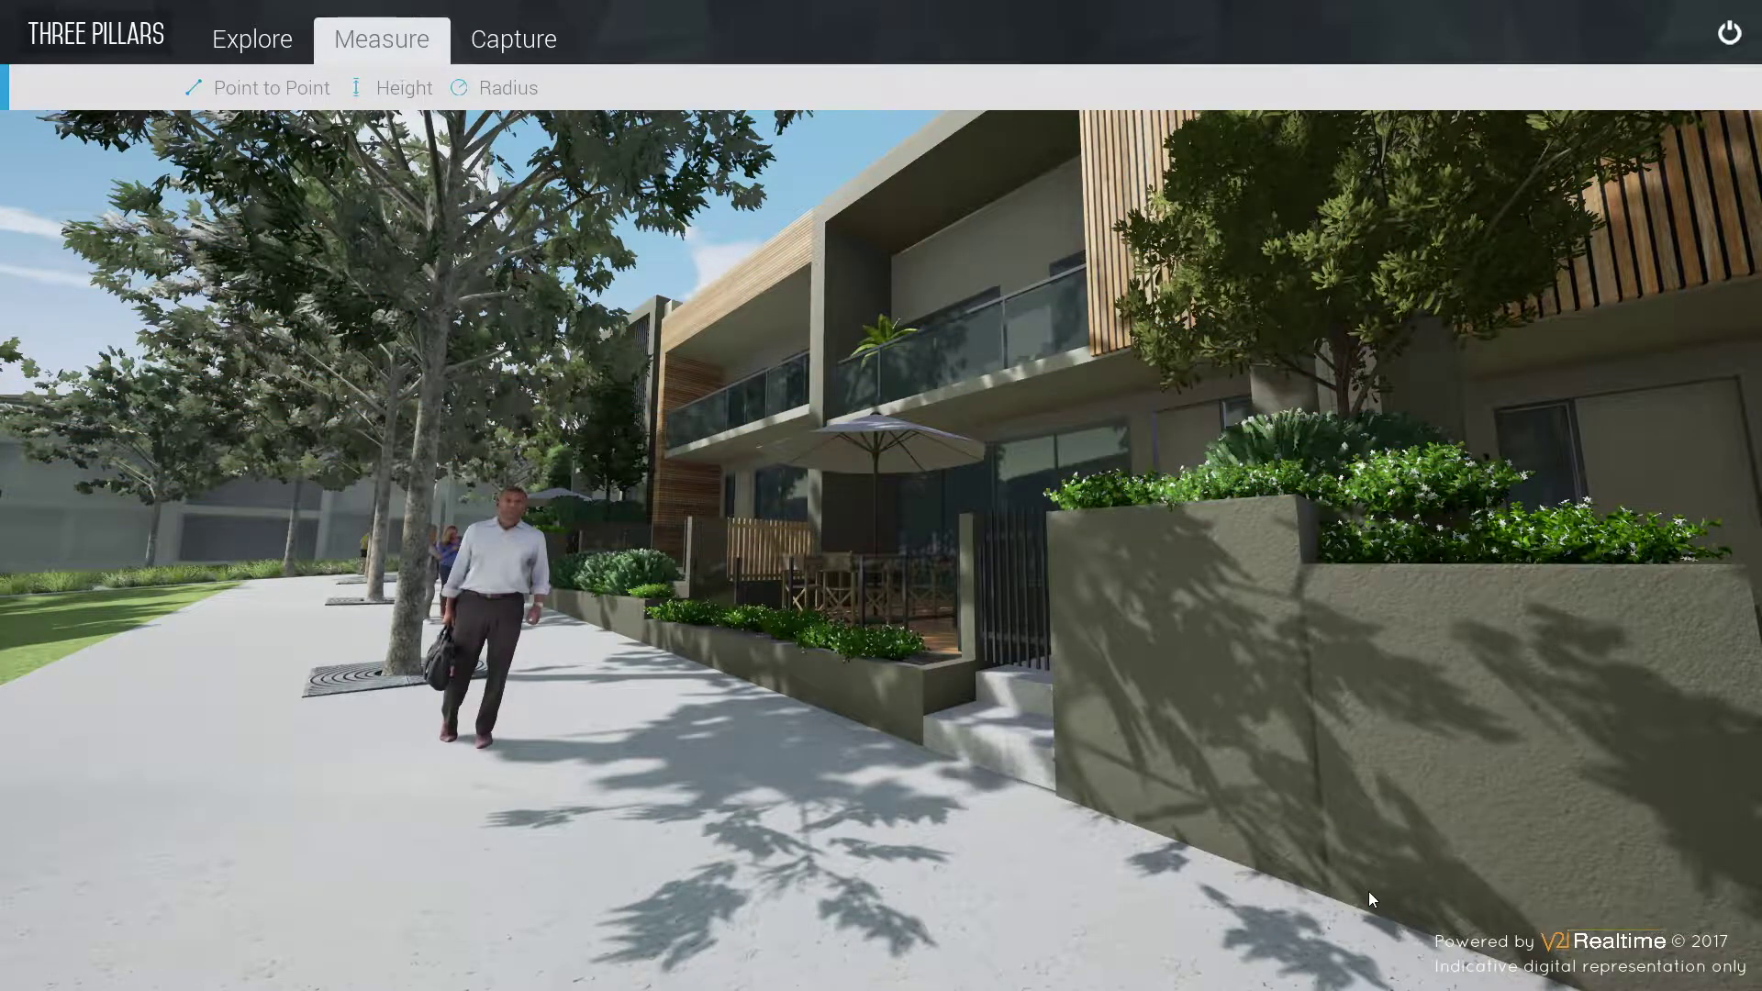
- Draw a 400 radius measurement centred on the marina building
{"action": "left_click", "coordinate": [531, 101]}
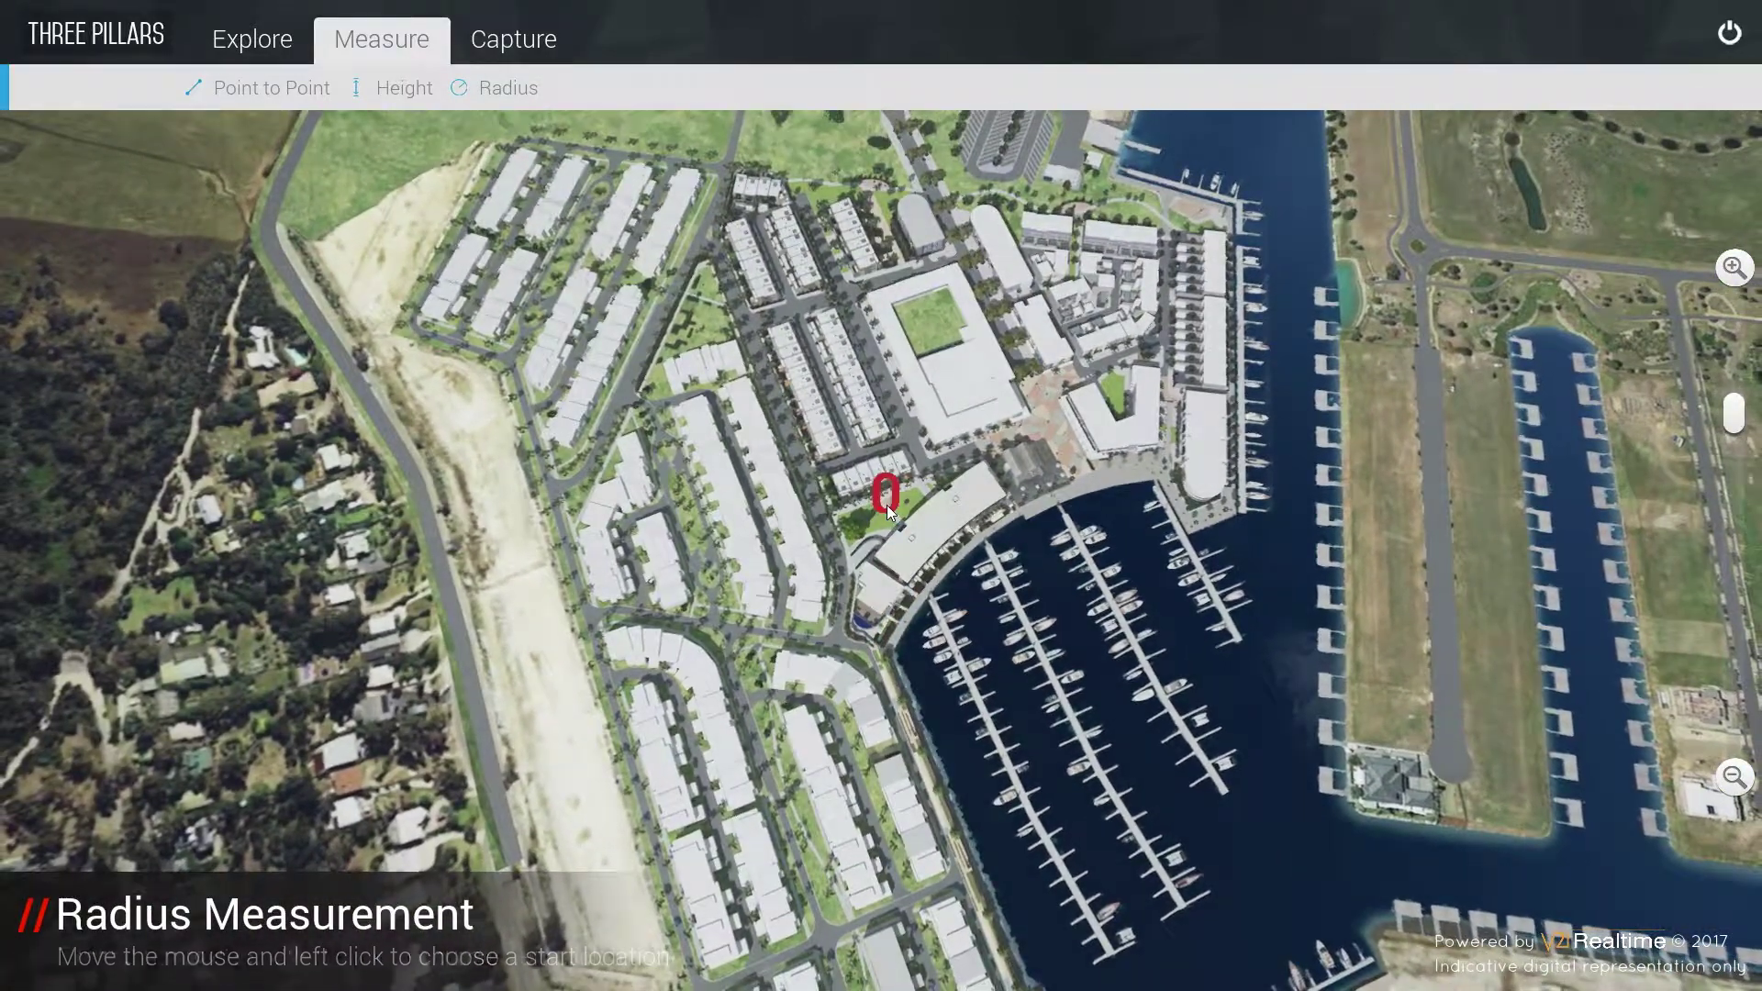
{"action": "left_click", "coordinate": [889, 507]}
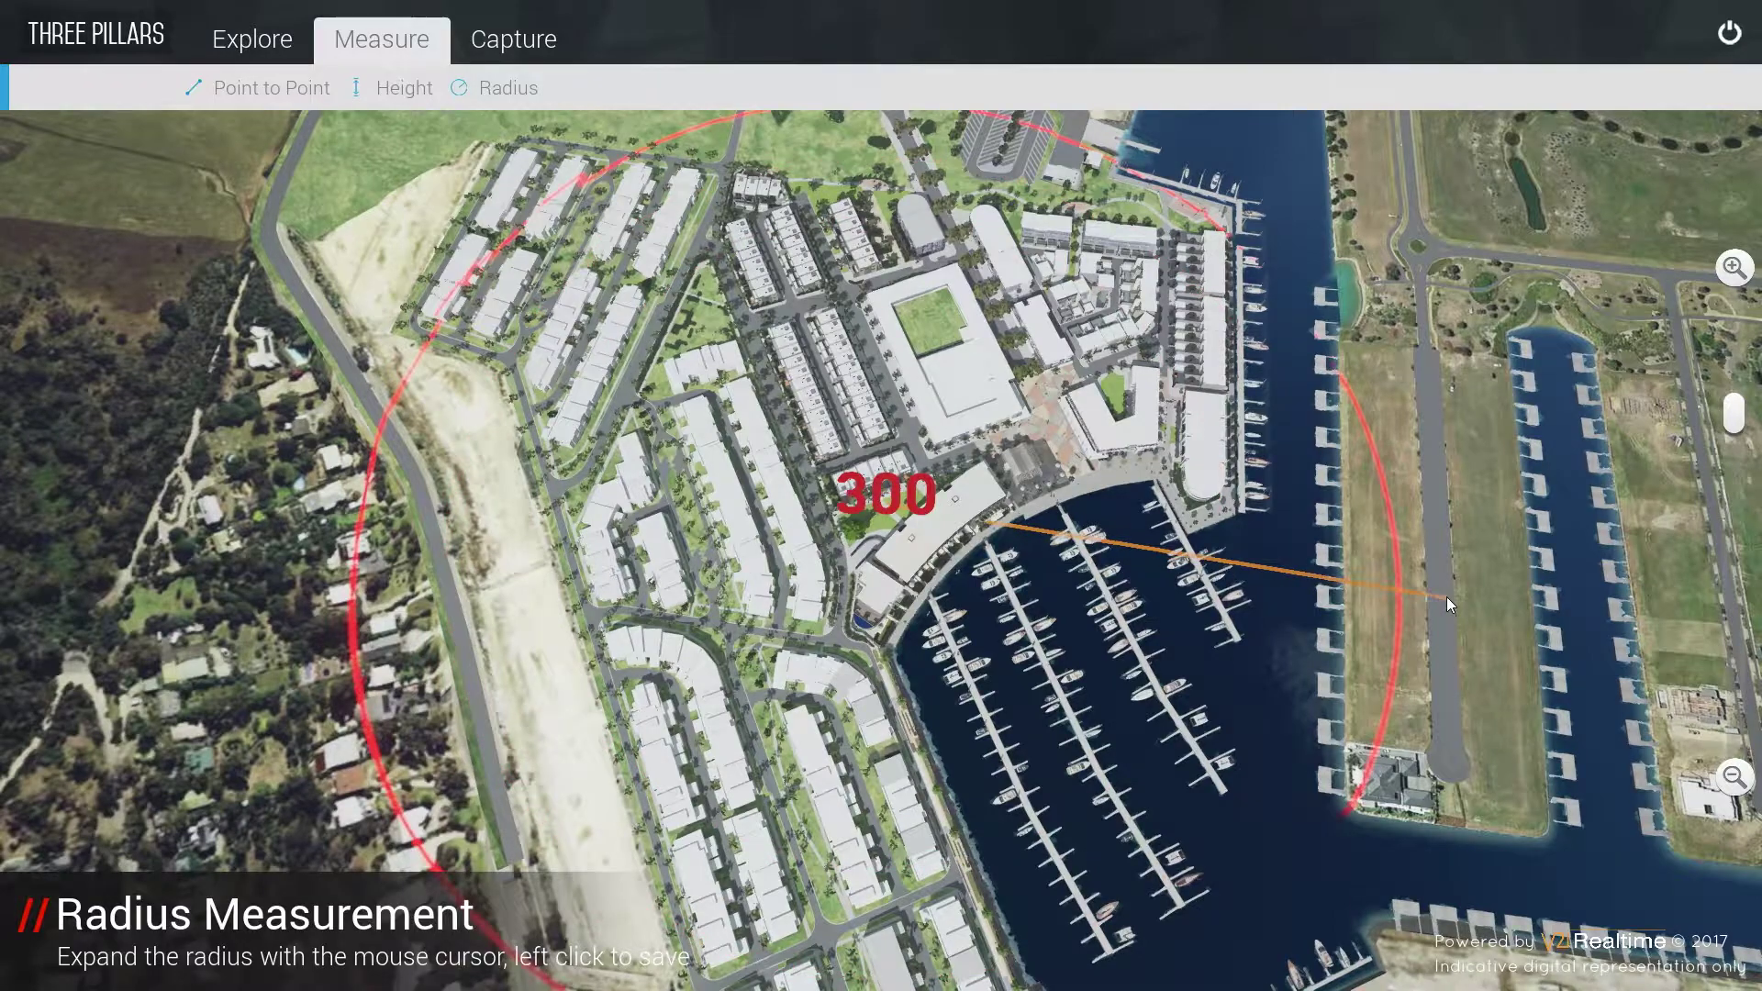
{"action": "left_click", "coordinate": [1647, 639]}
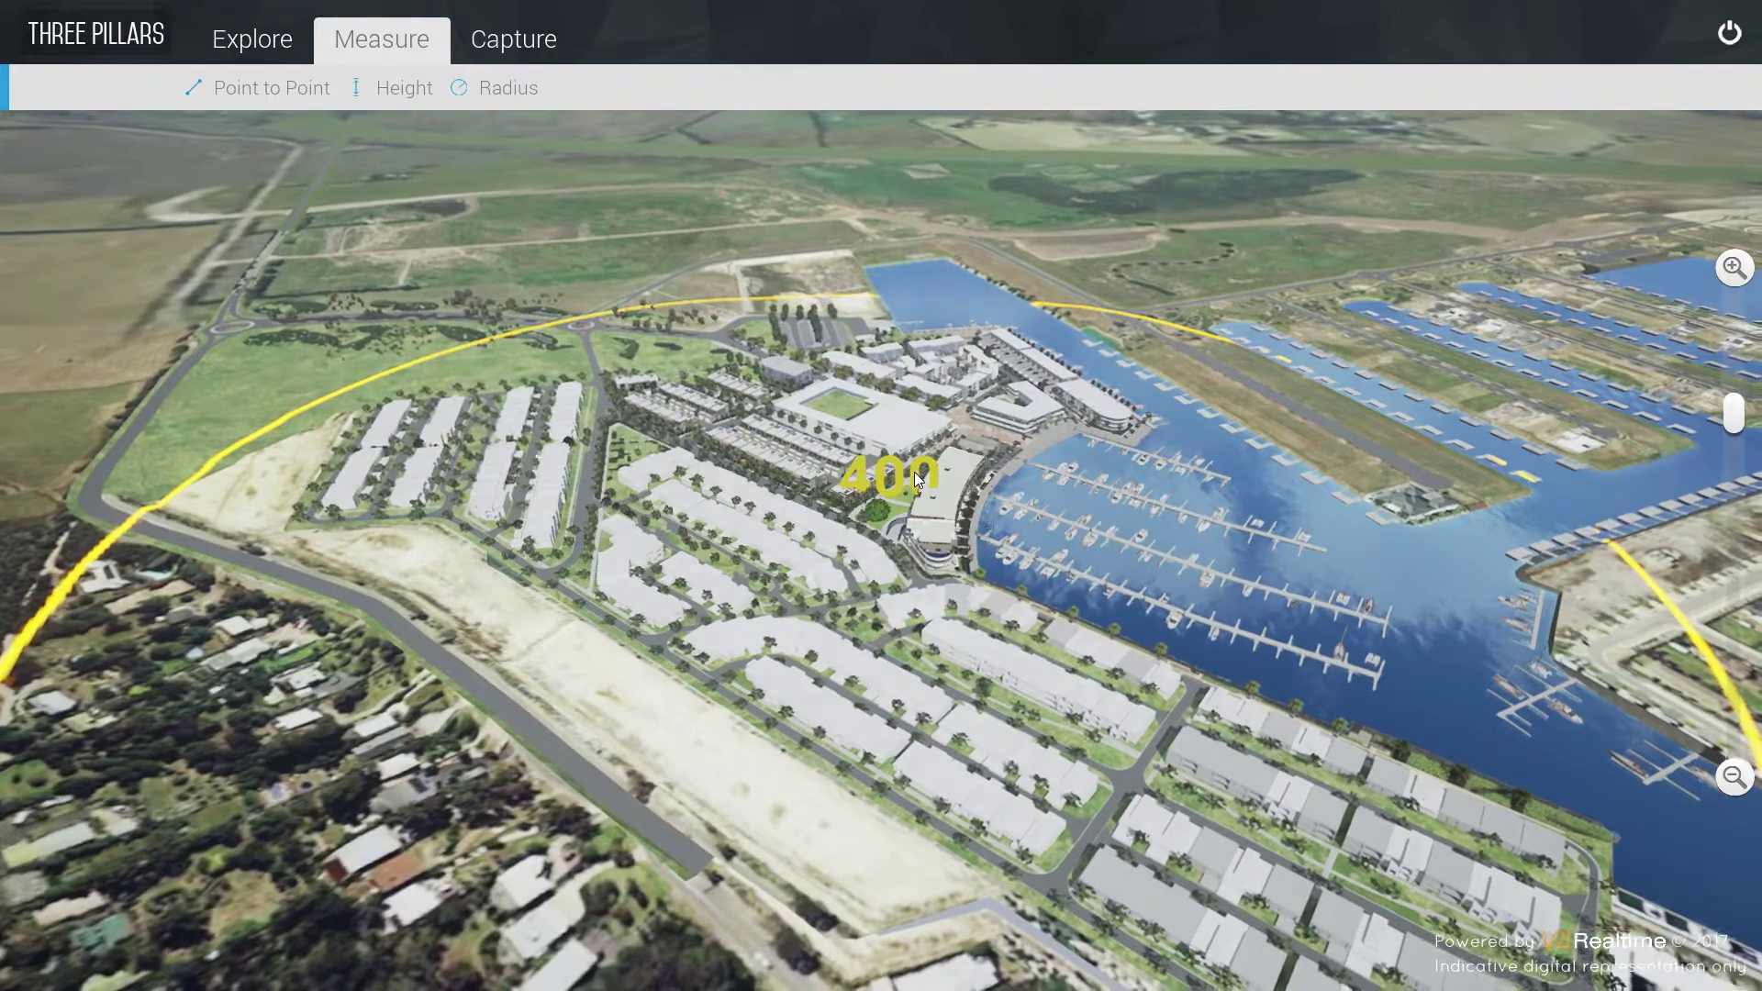
- Delete the radius circle and zoom in on the waterfront apartment building
{"action": "left_click", "coordinate": [915, 472]}
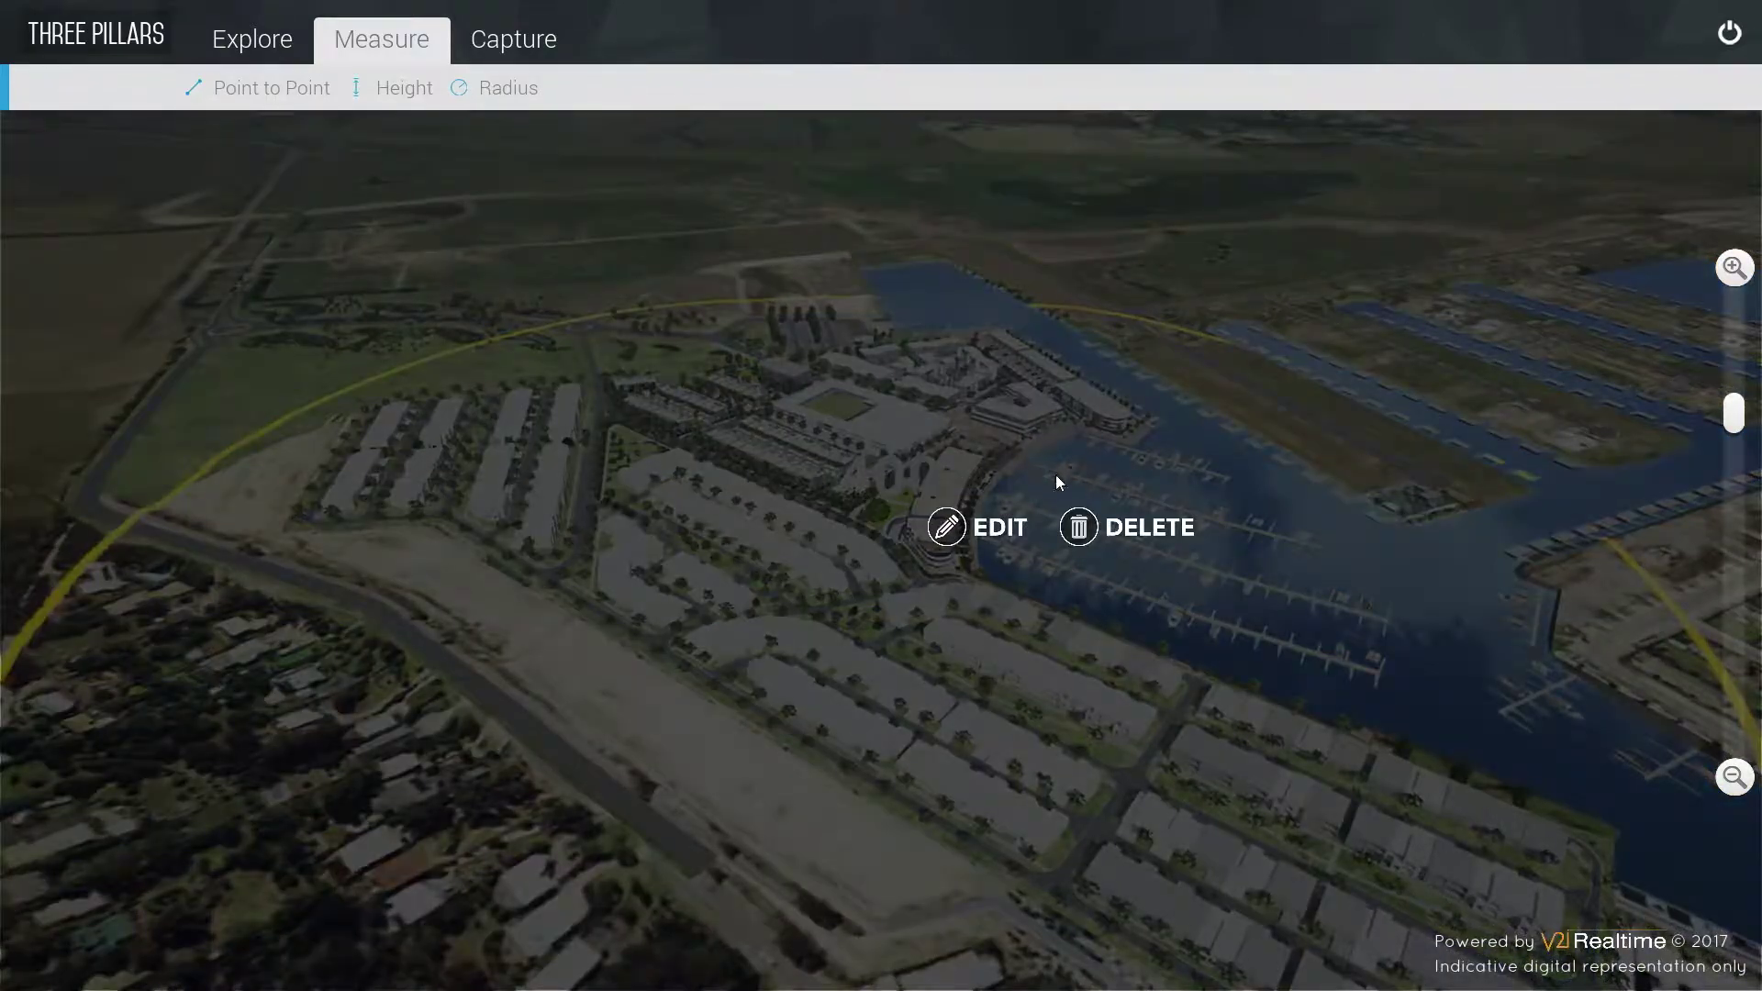
{"action": "left_click", "coordinate": [1079, 527]}
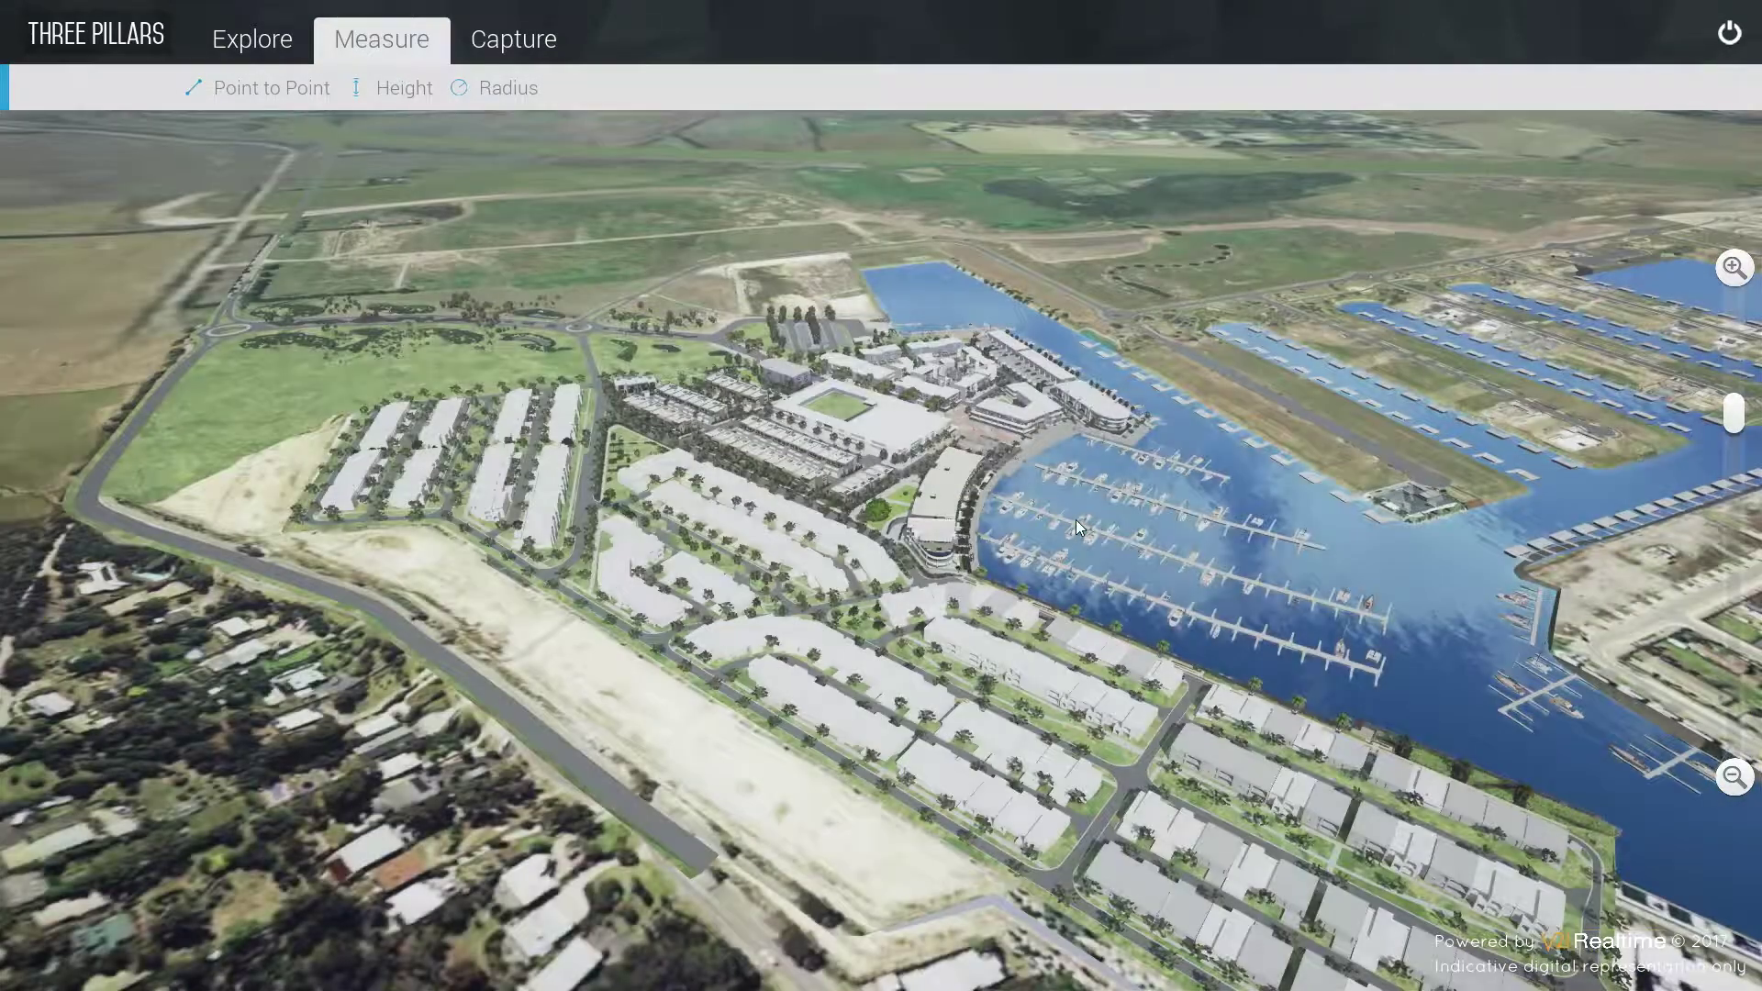
{"action": "scroll", "coordinate": [1076, 519], "scroll_direction": "up", "scroll_amount": 5}
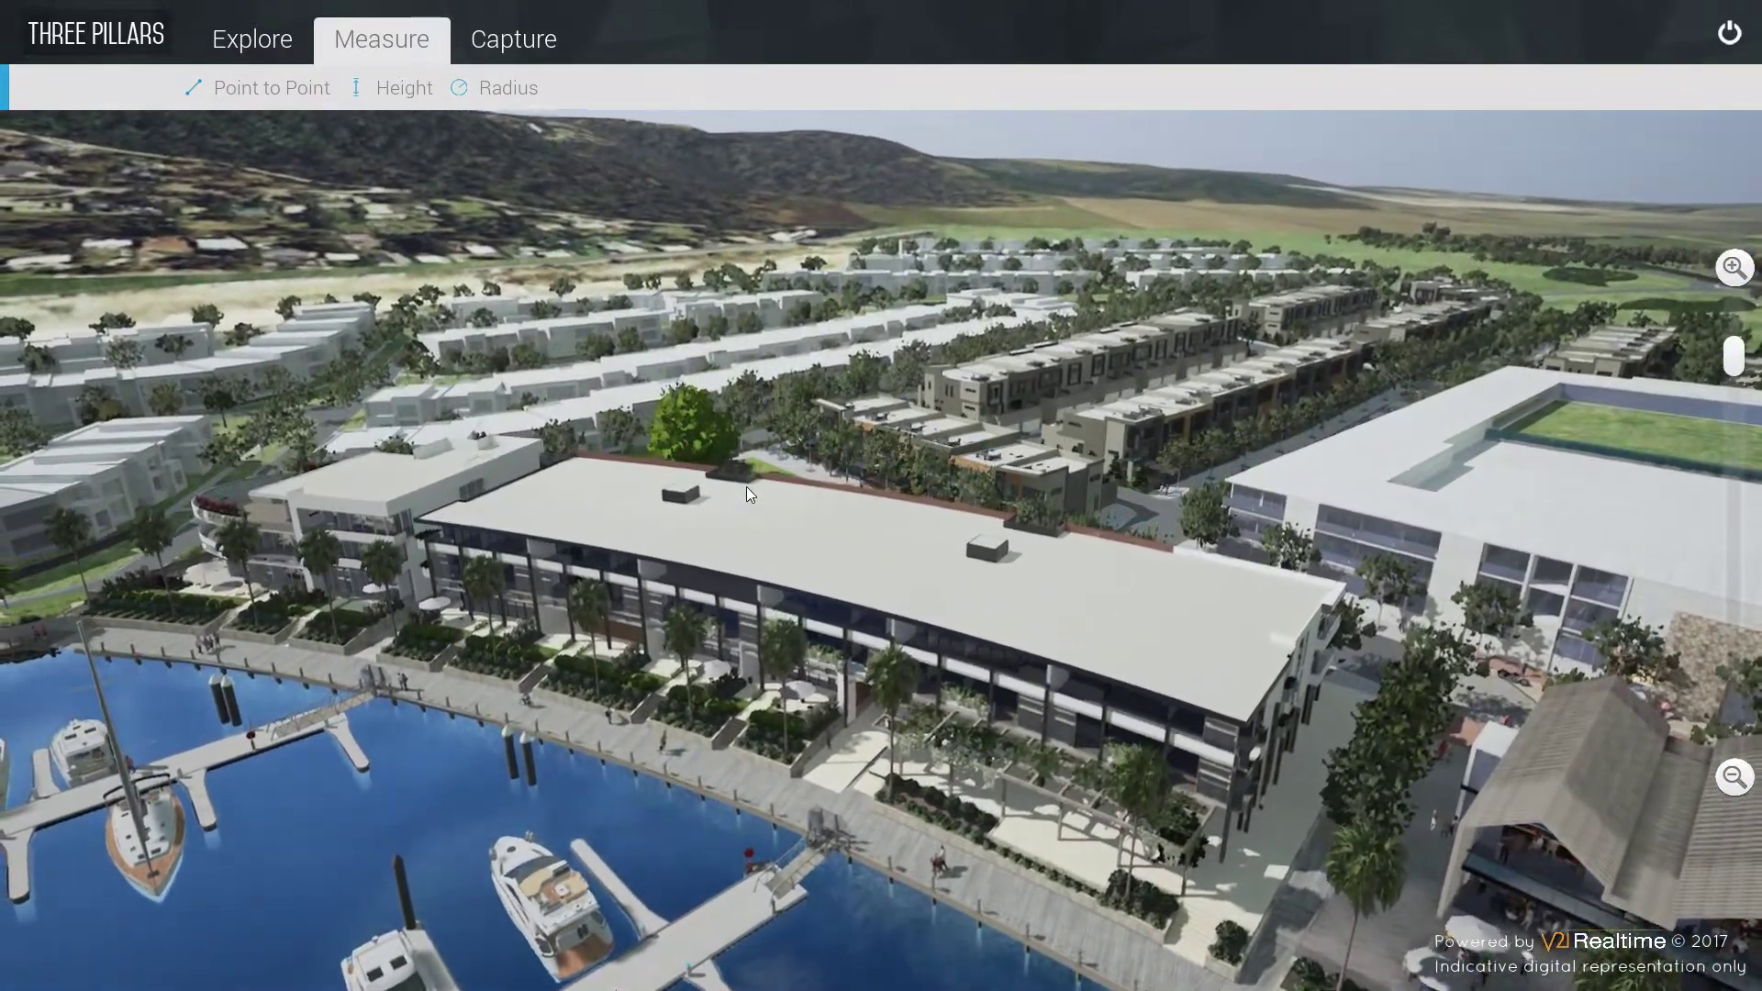
- Snapshot the marina aerial view and the street view, then display the aerial snapshot
{"action": "left_click", "coordinate": [540, 39]}
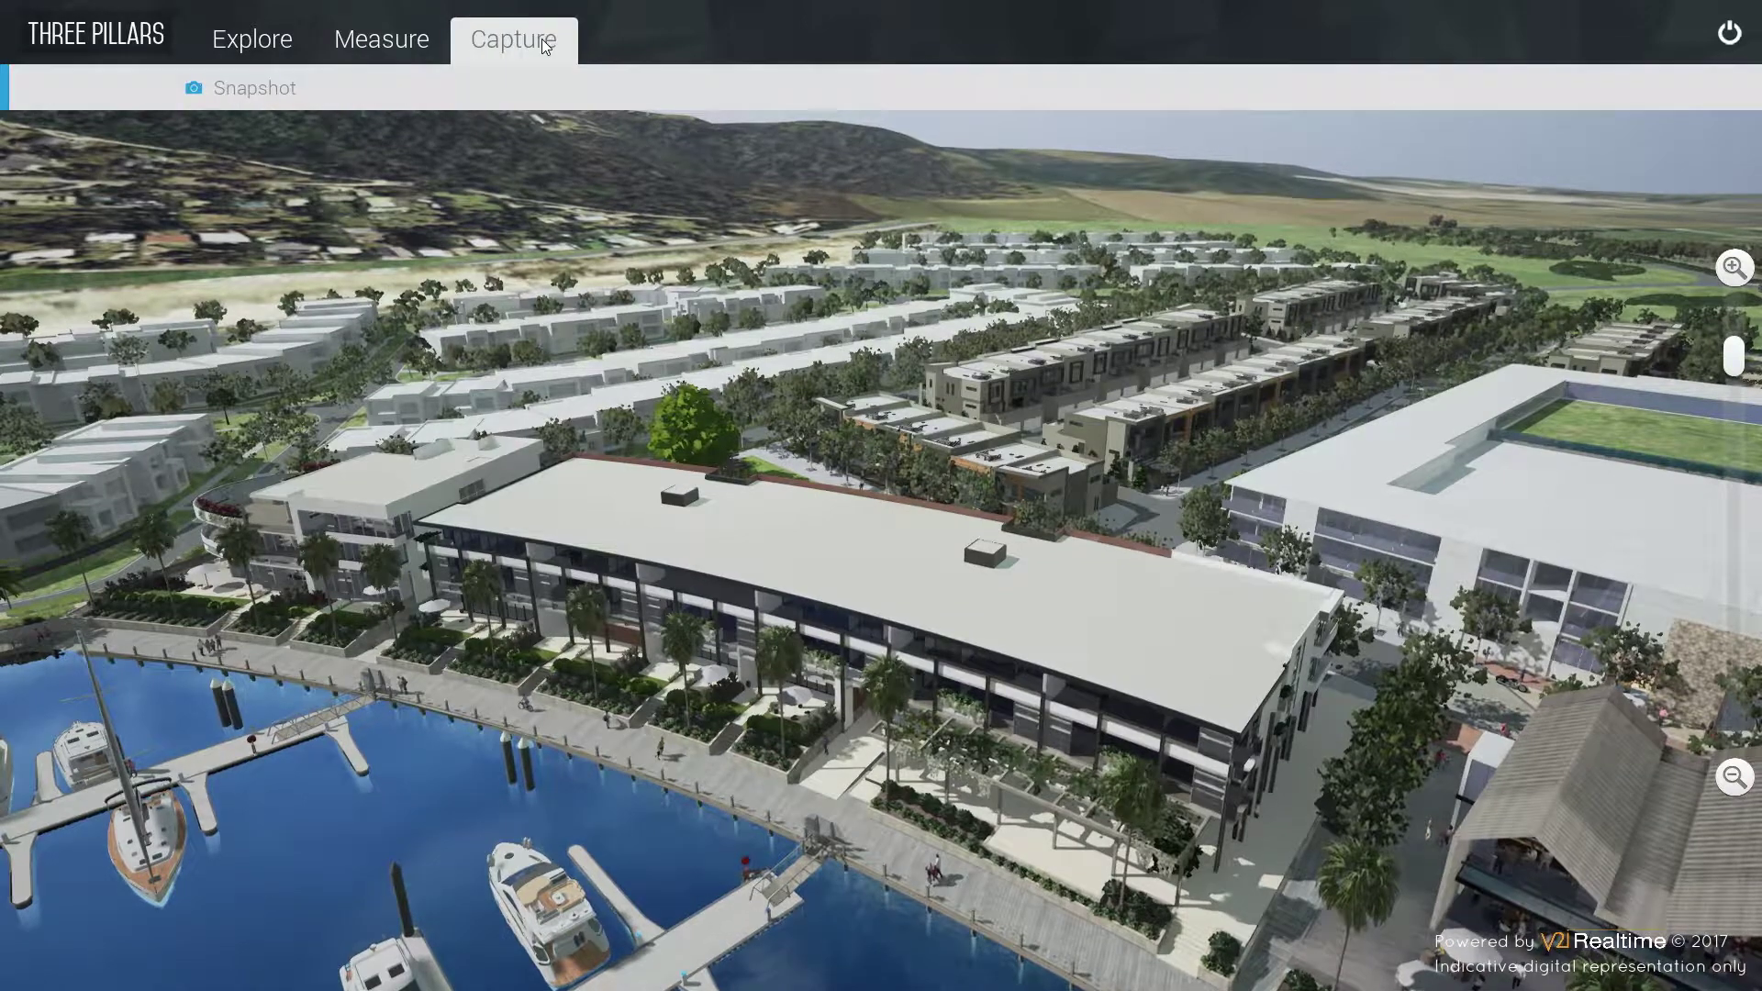
{"action": "left_click", "coordinate": [263, 89]}
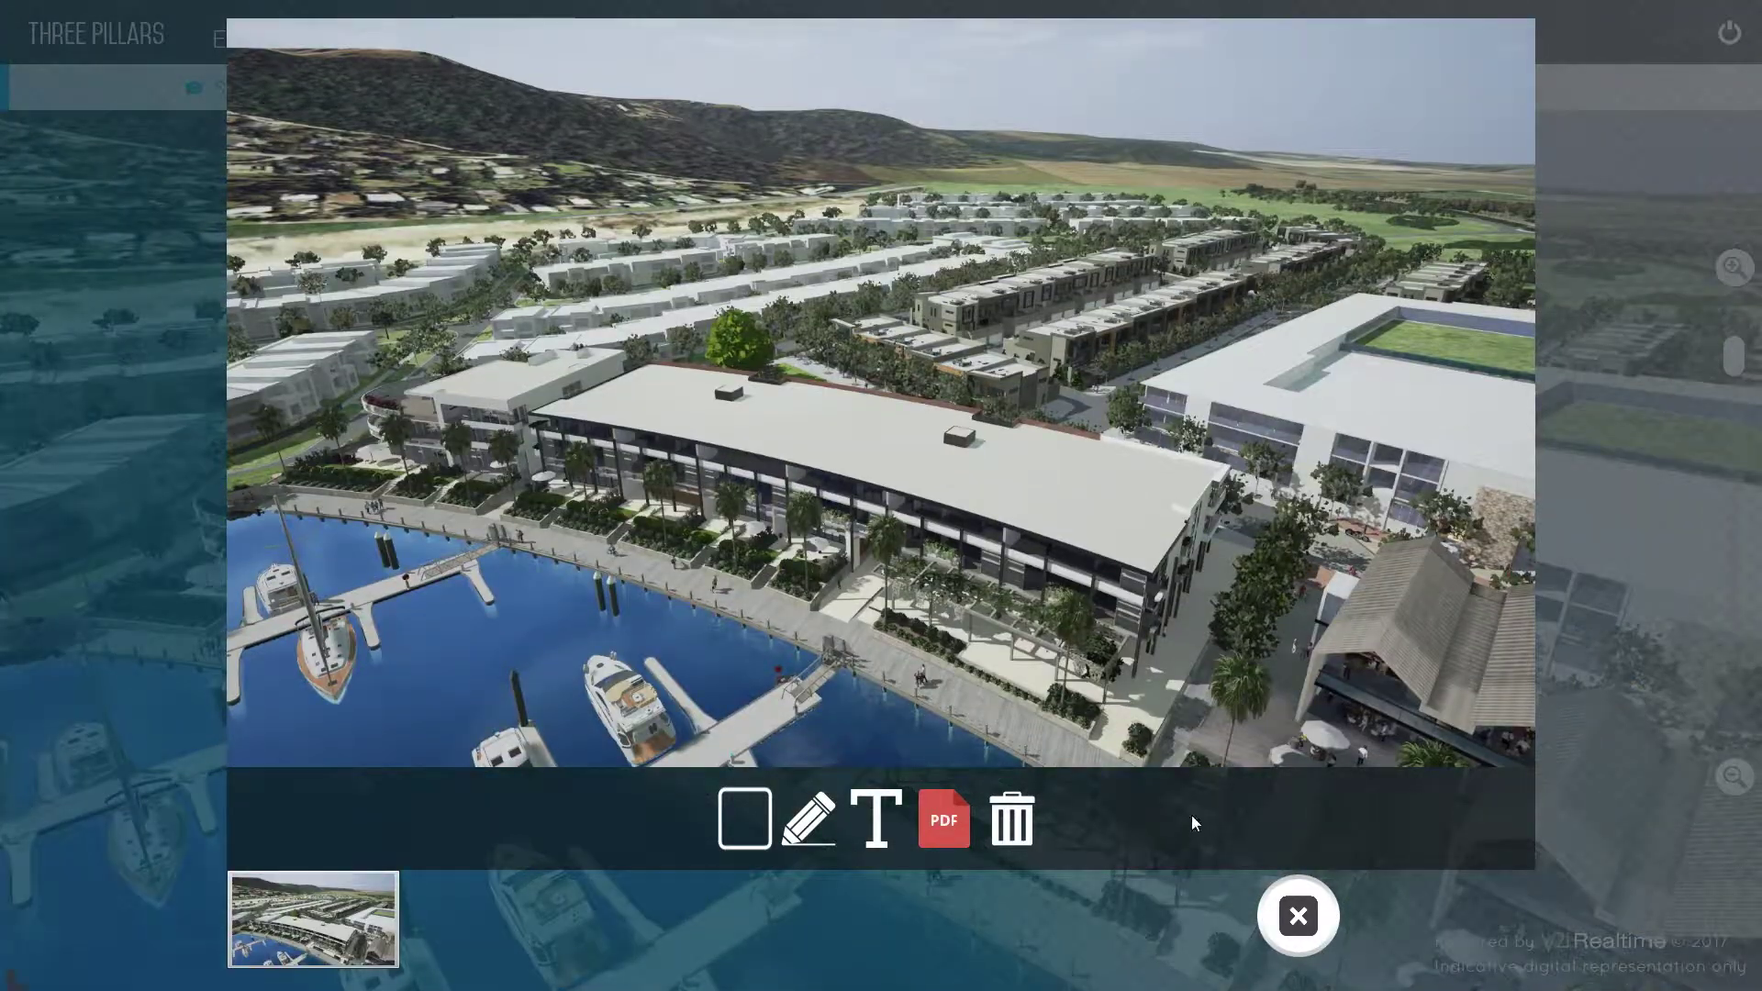
{"action": "left_click", "coordinate": [1285, 920]}
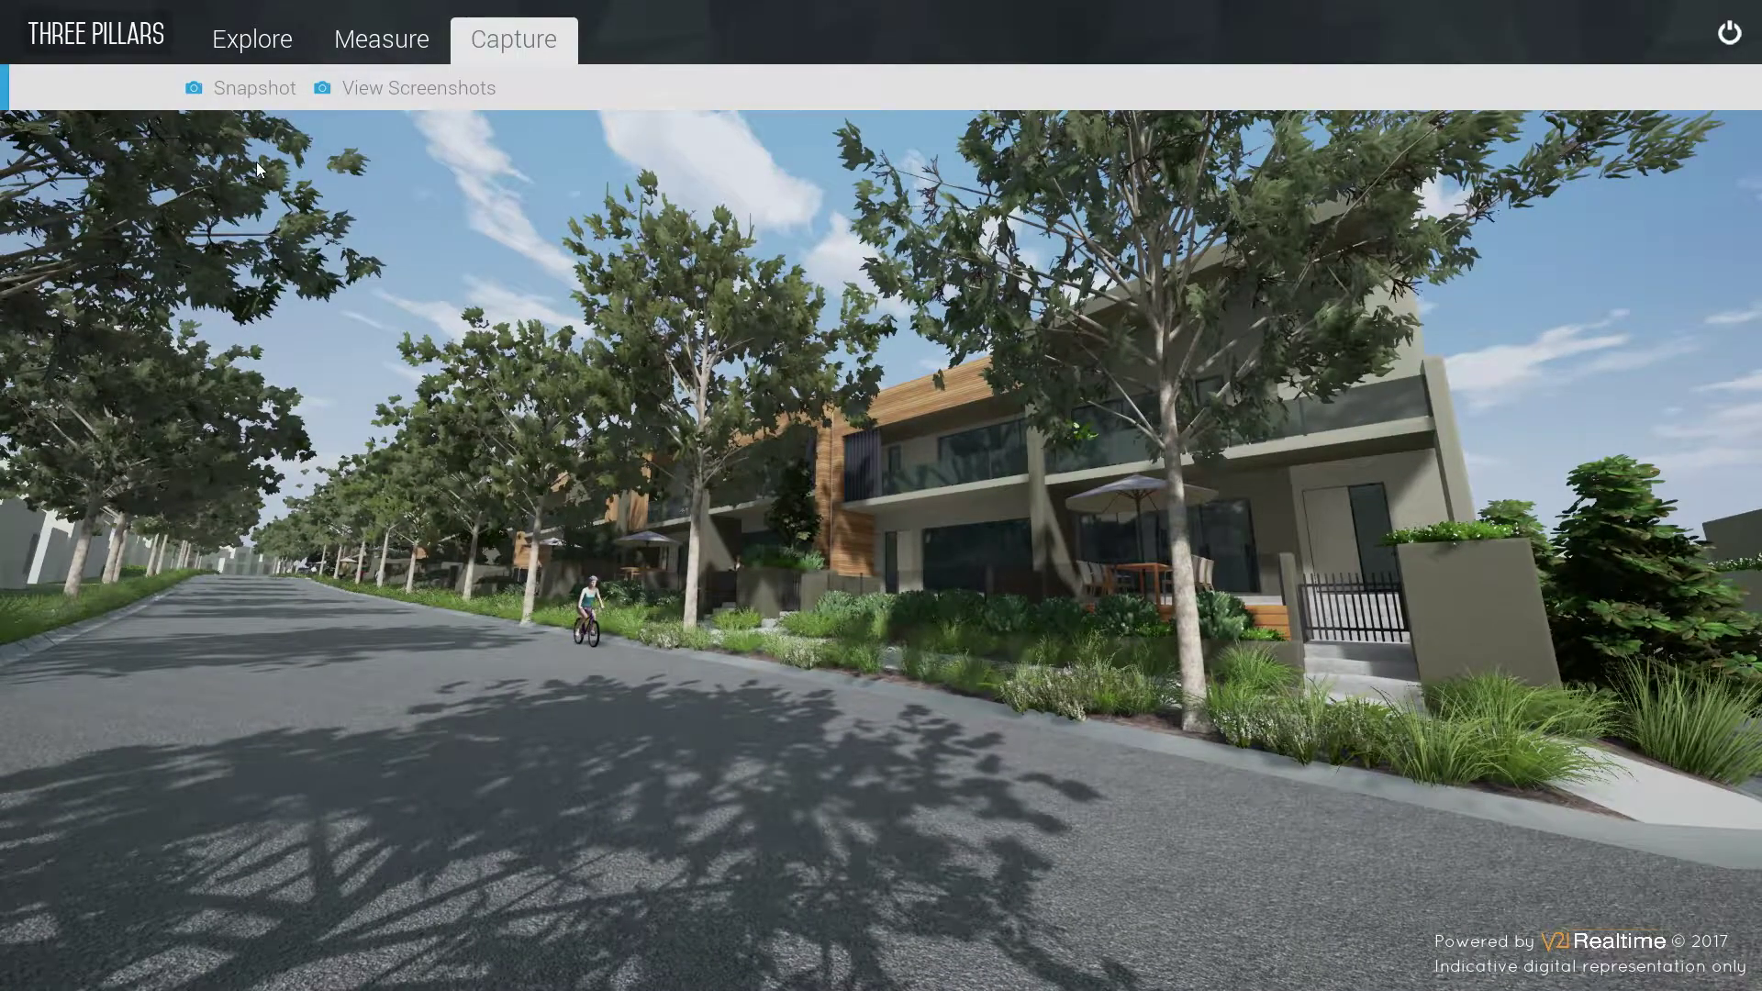
{"action": "left_click", "coordinate": [251, 96]}
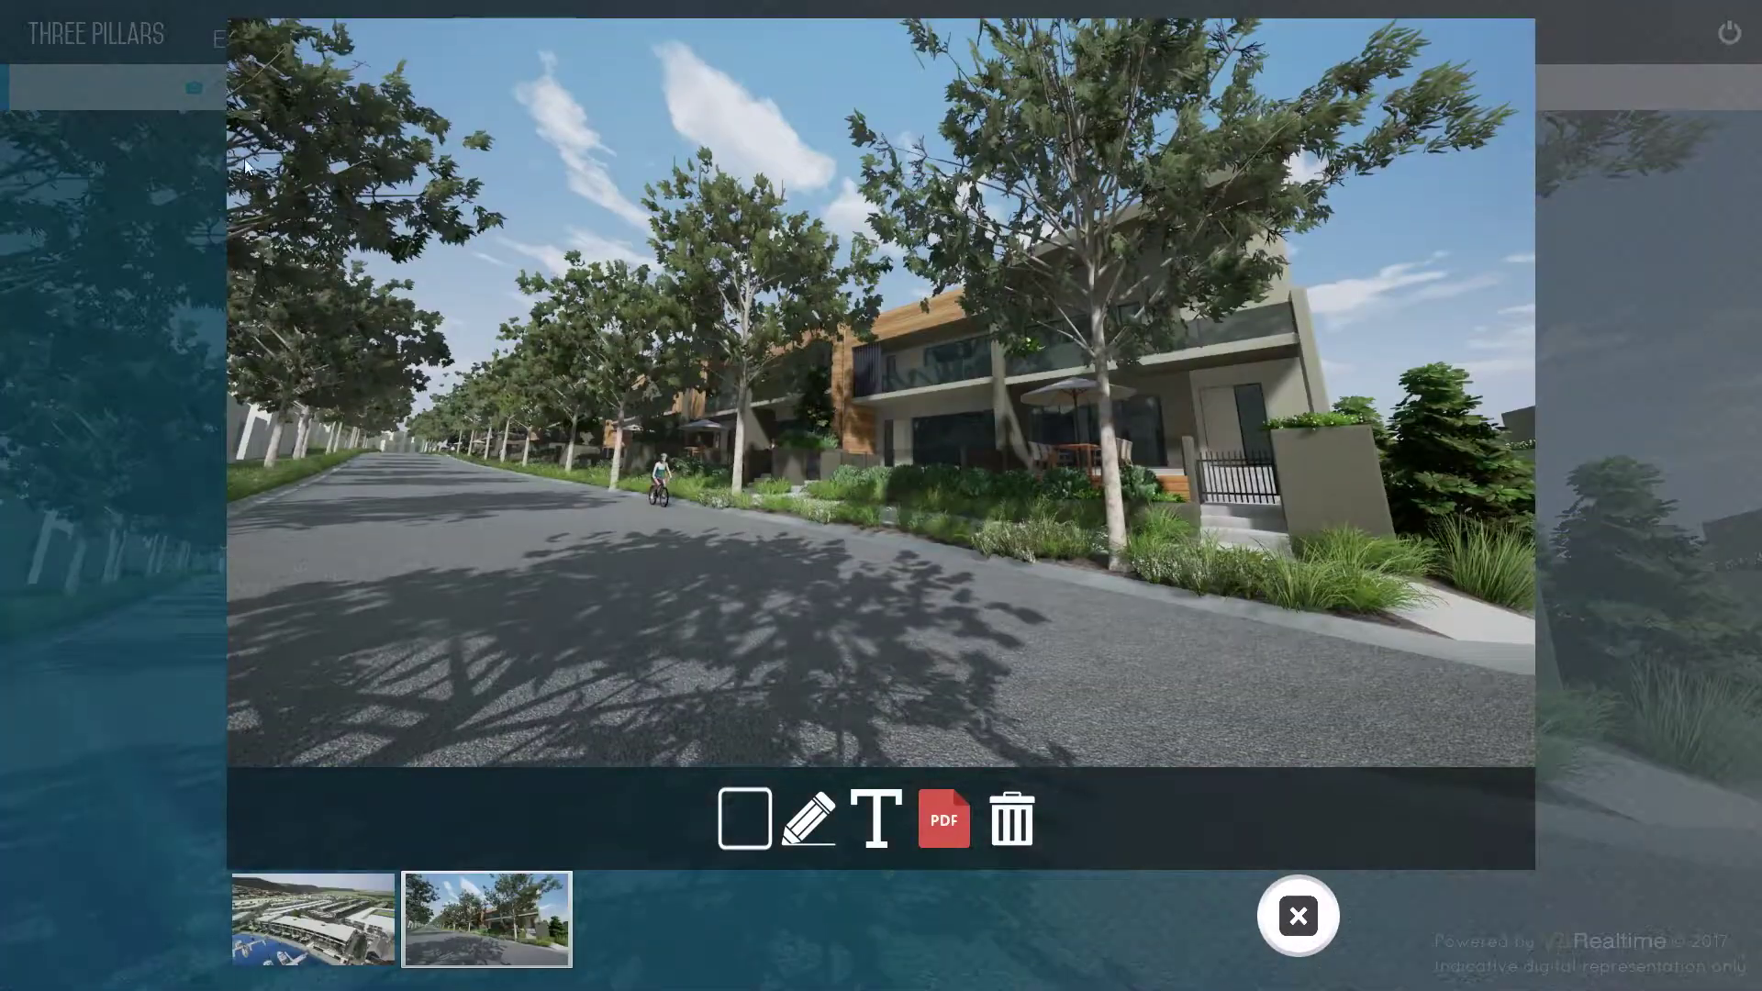
{"action": "left_click", "coordinate": [345, 901]}
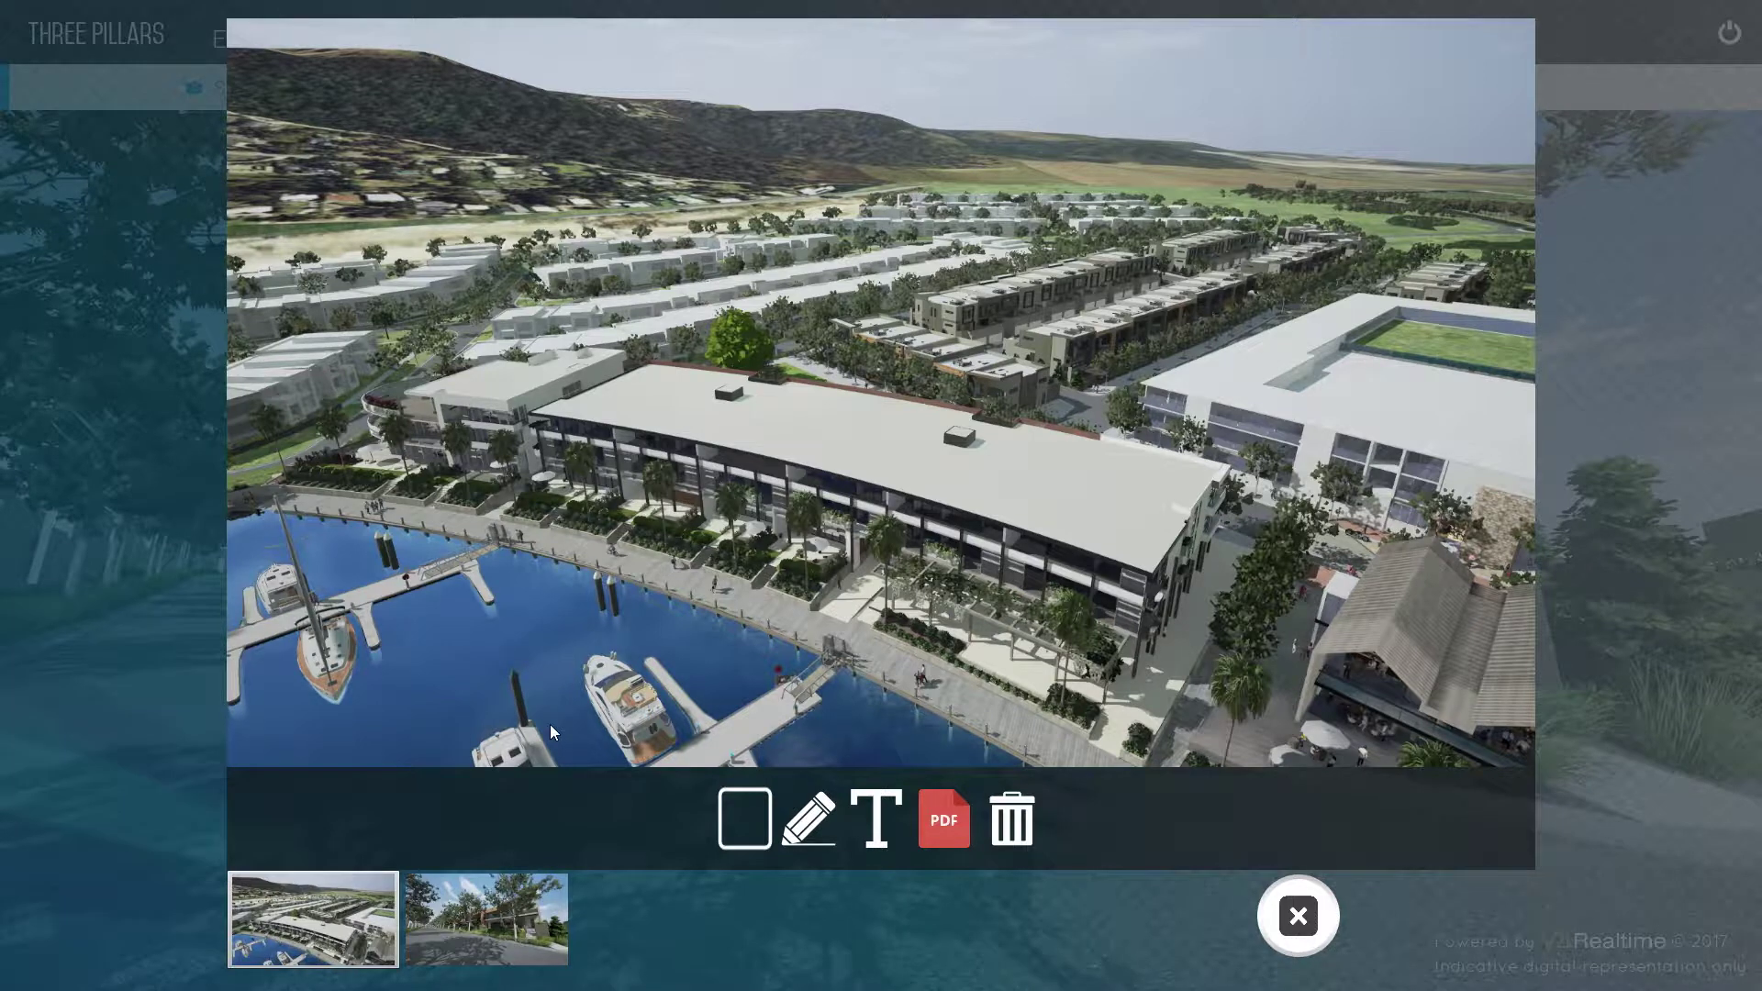
- Draw a red box around the townhouses behind the roof and place a note inside it
{"action": "left_click", "coordinate": [732, 831]}
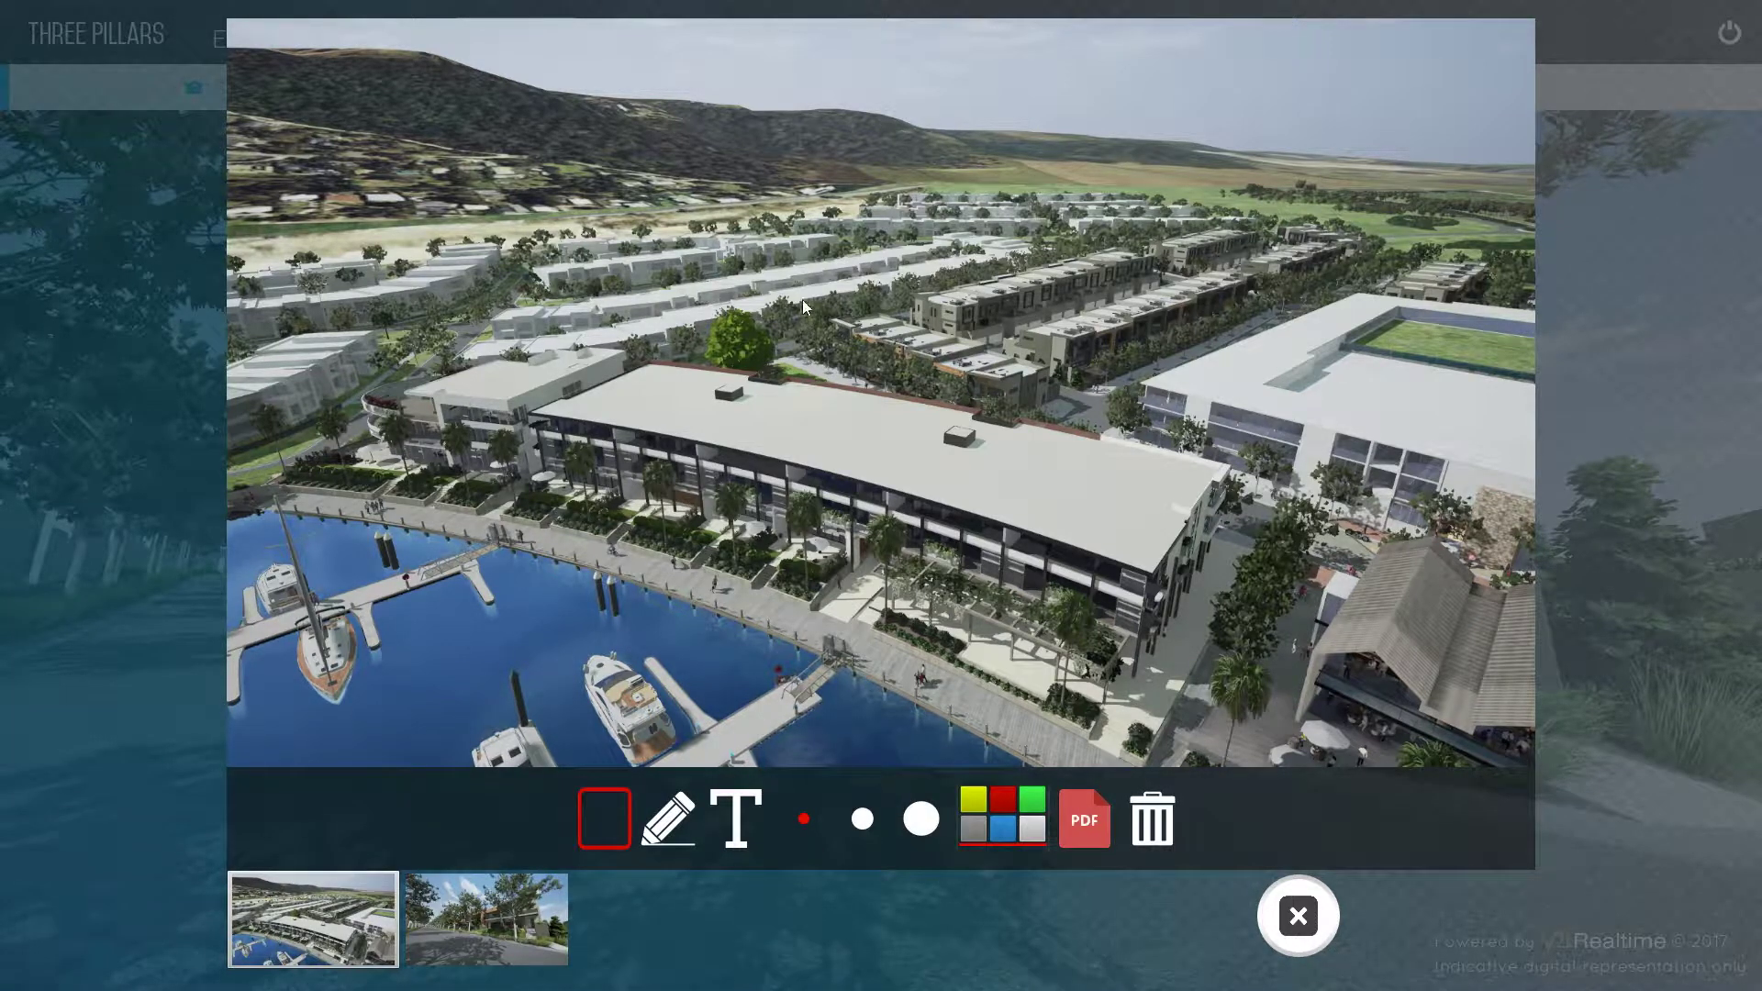
{"action": "mouse_move", "coordinate": [822, 316]}
{"action": "left_mouse_down"}
{"action": "mouse_move", "coordinate": [1016, 428]}
{"action": "mouse_move", "coordinate": [1052, 424]}
{"action": "left_mouse_up"}
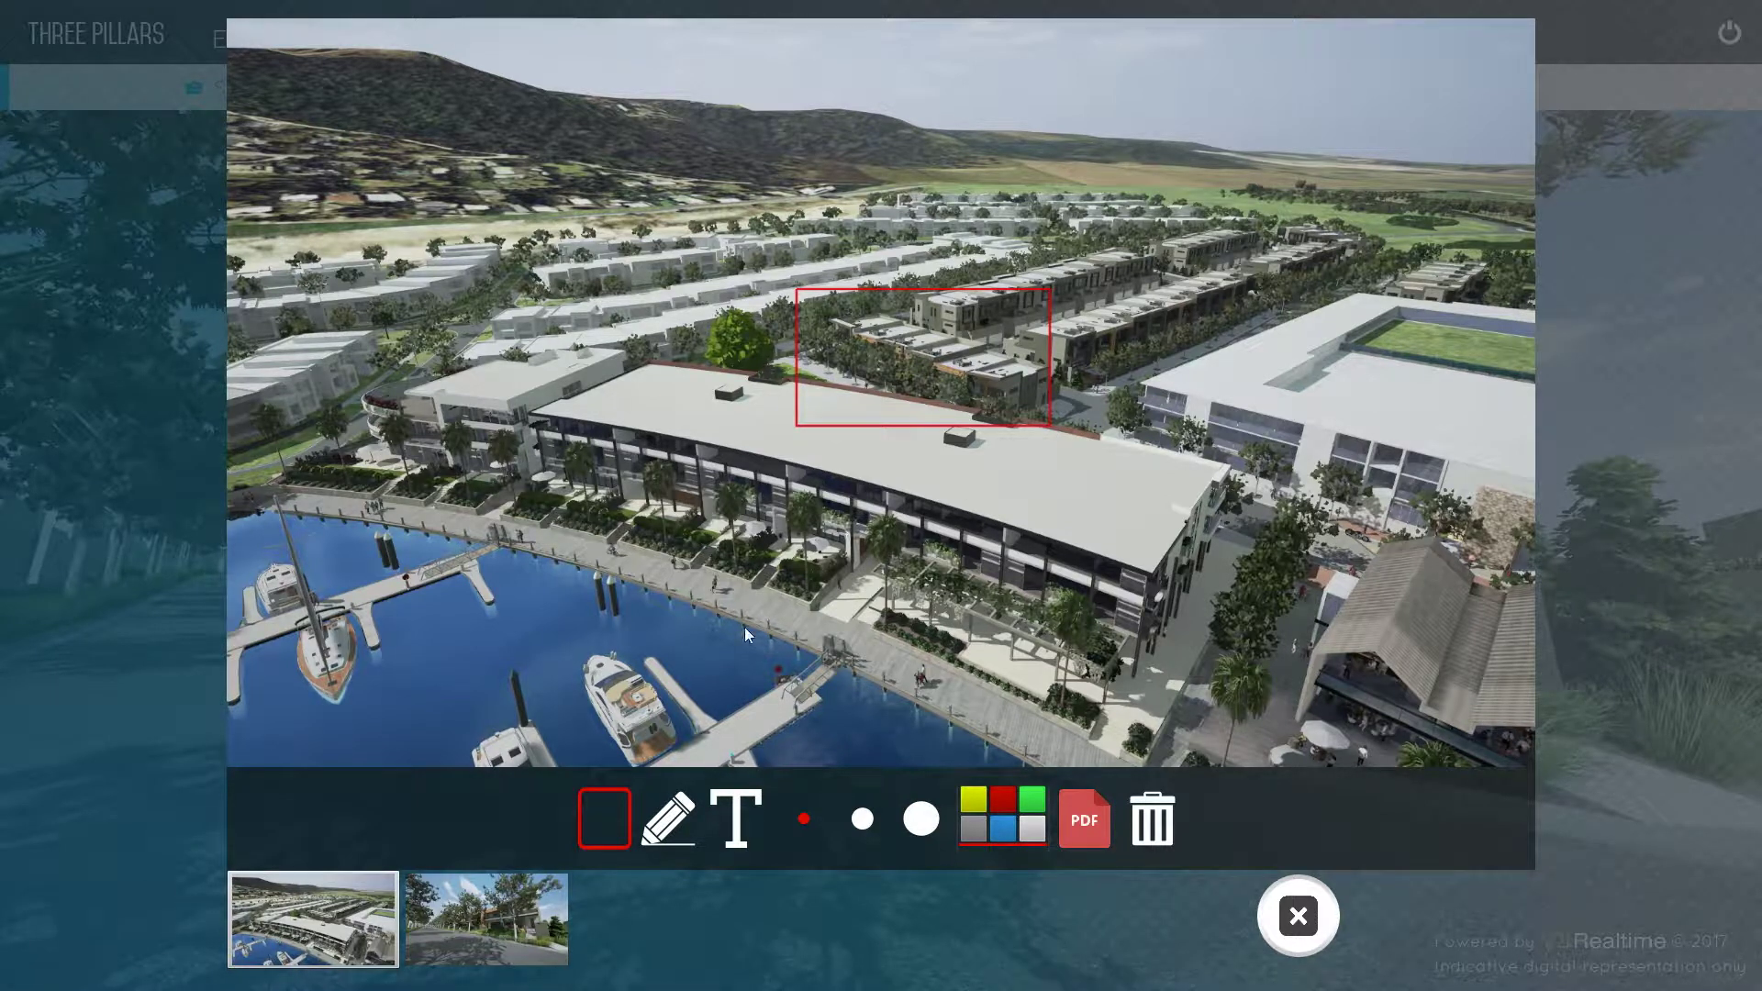
{"action": "left_click", "coordinate": [736, 818]}
{"action": "left_click", "coordinate": [866, 473]}
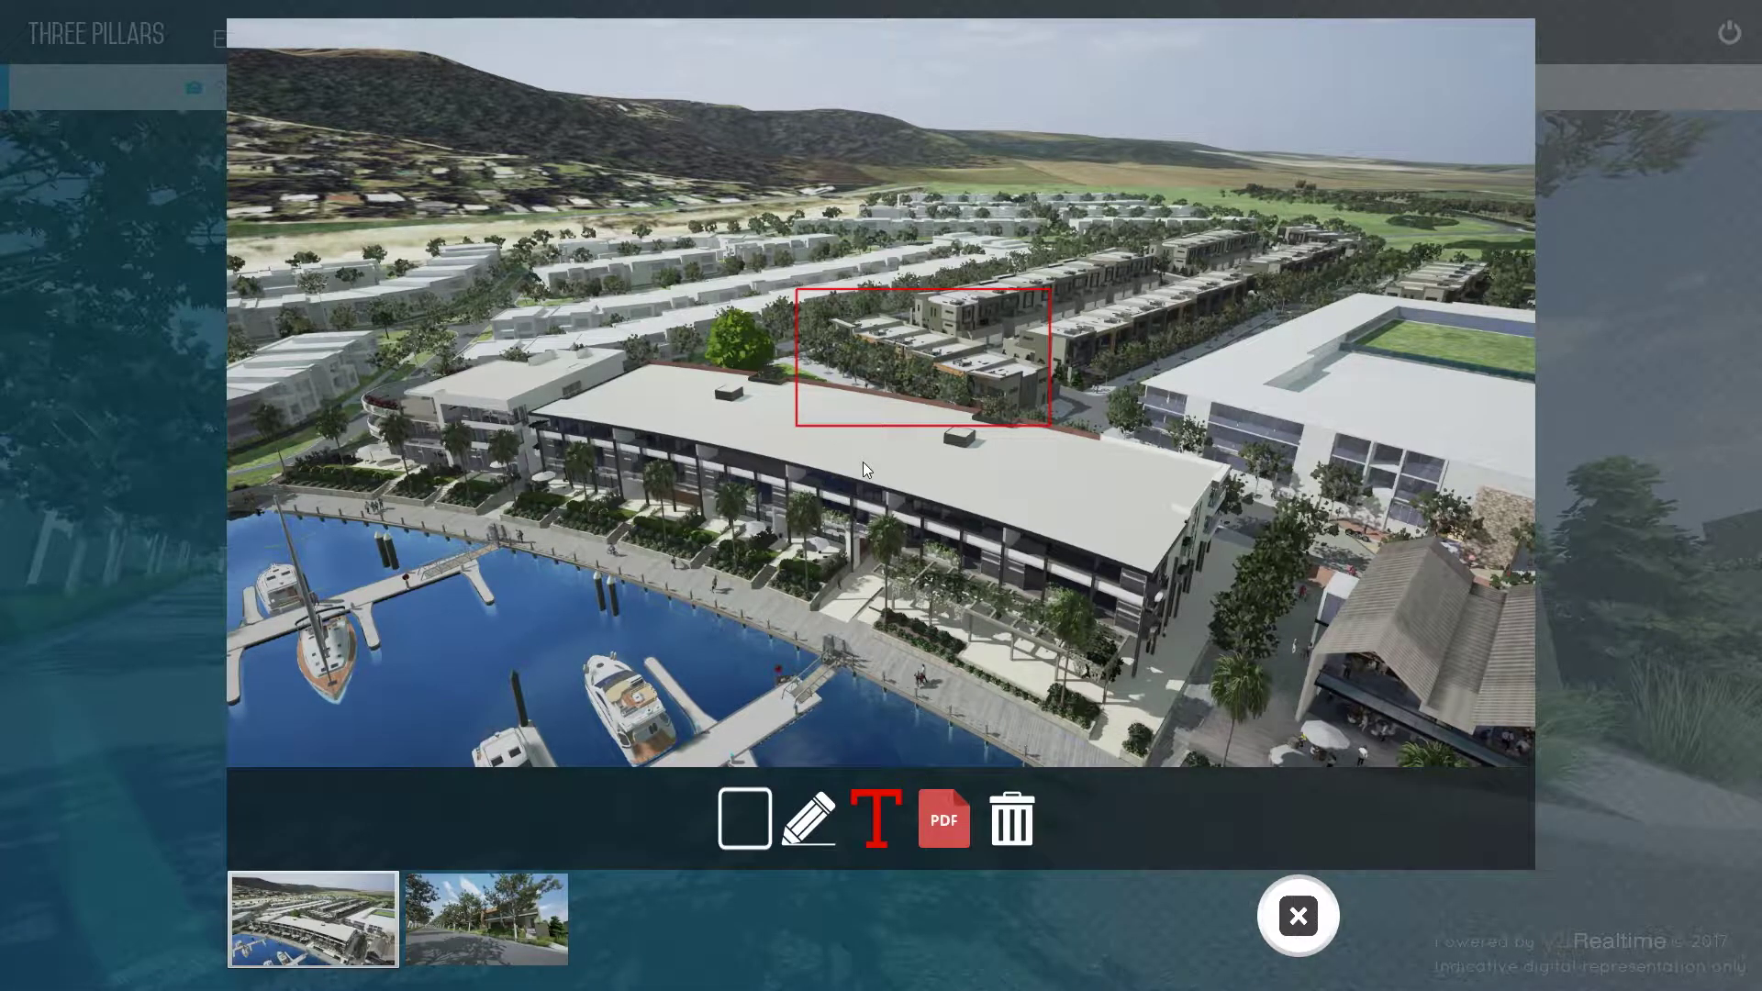
{"action": "left_click", "coordinate": [909, 363]}
{"action": "left_click", "coordinate": [850, 545]}
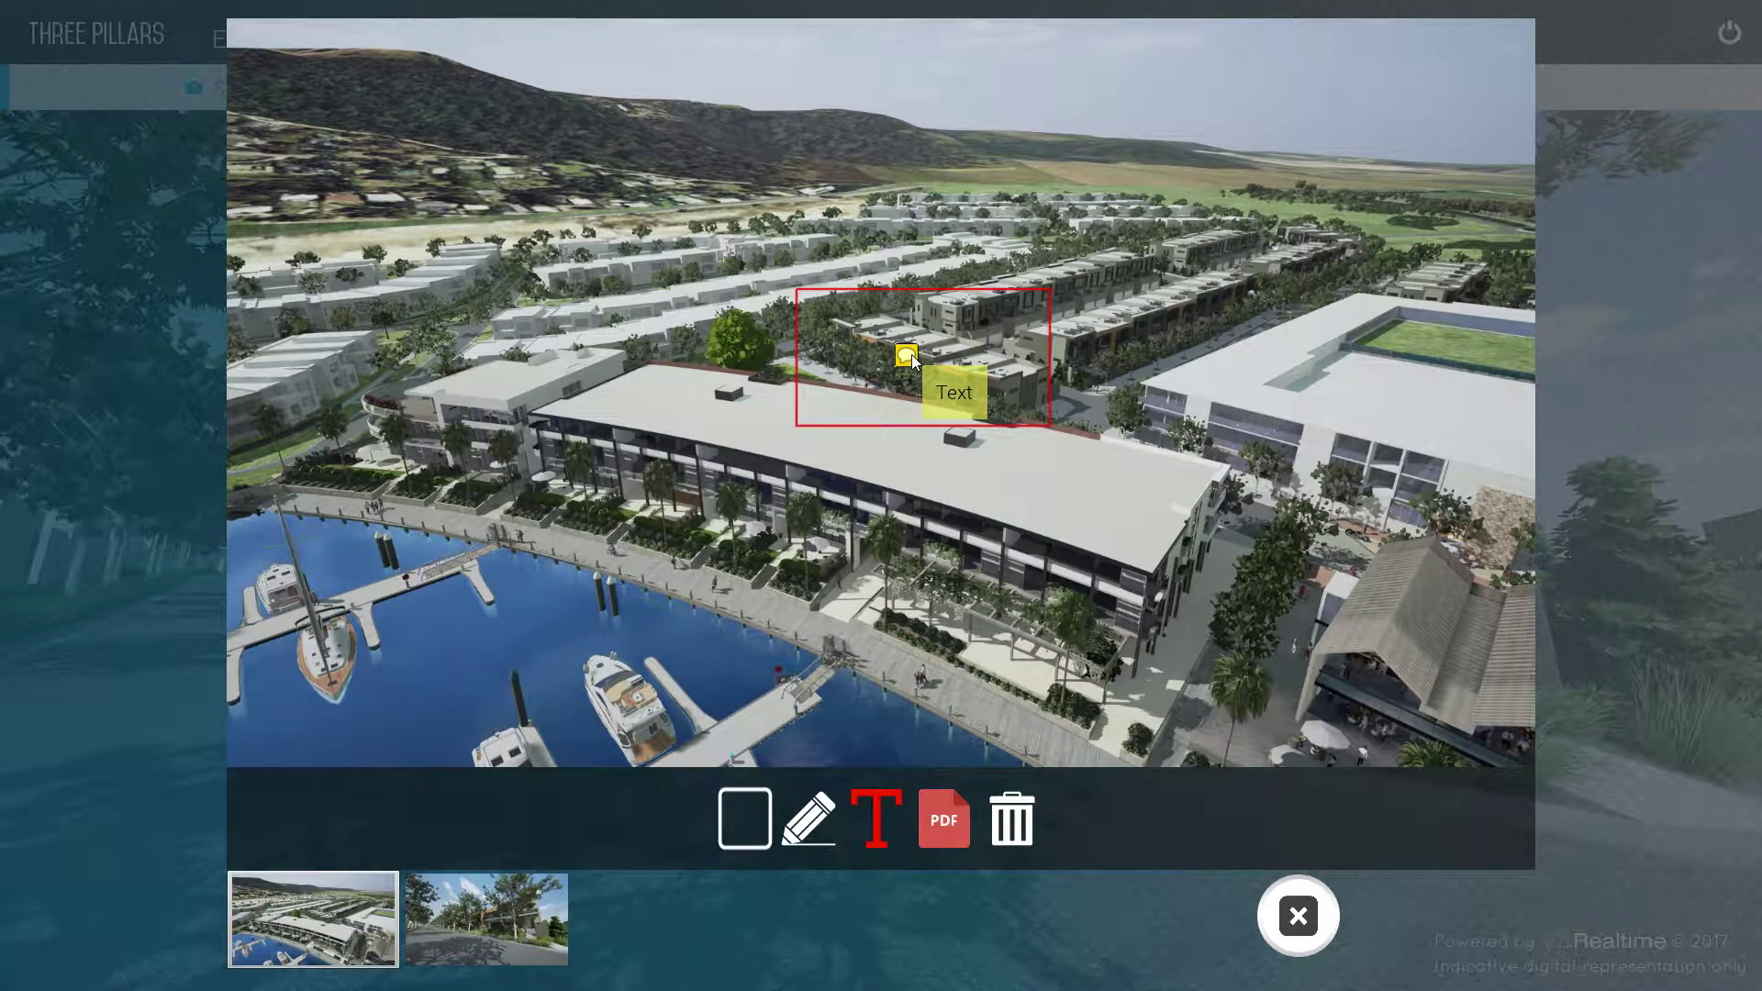
- Outline the neighbouring townhouse row in medium blue freehand and save the snapshots as a PDF
{"action": "left_click", "coordinate": [825, 809]}
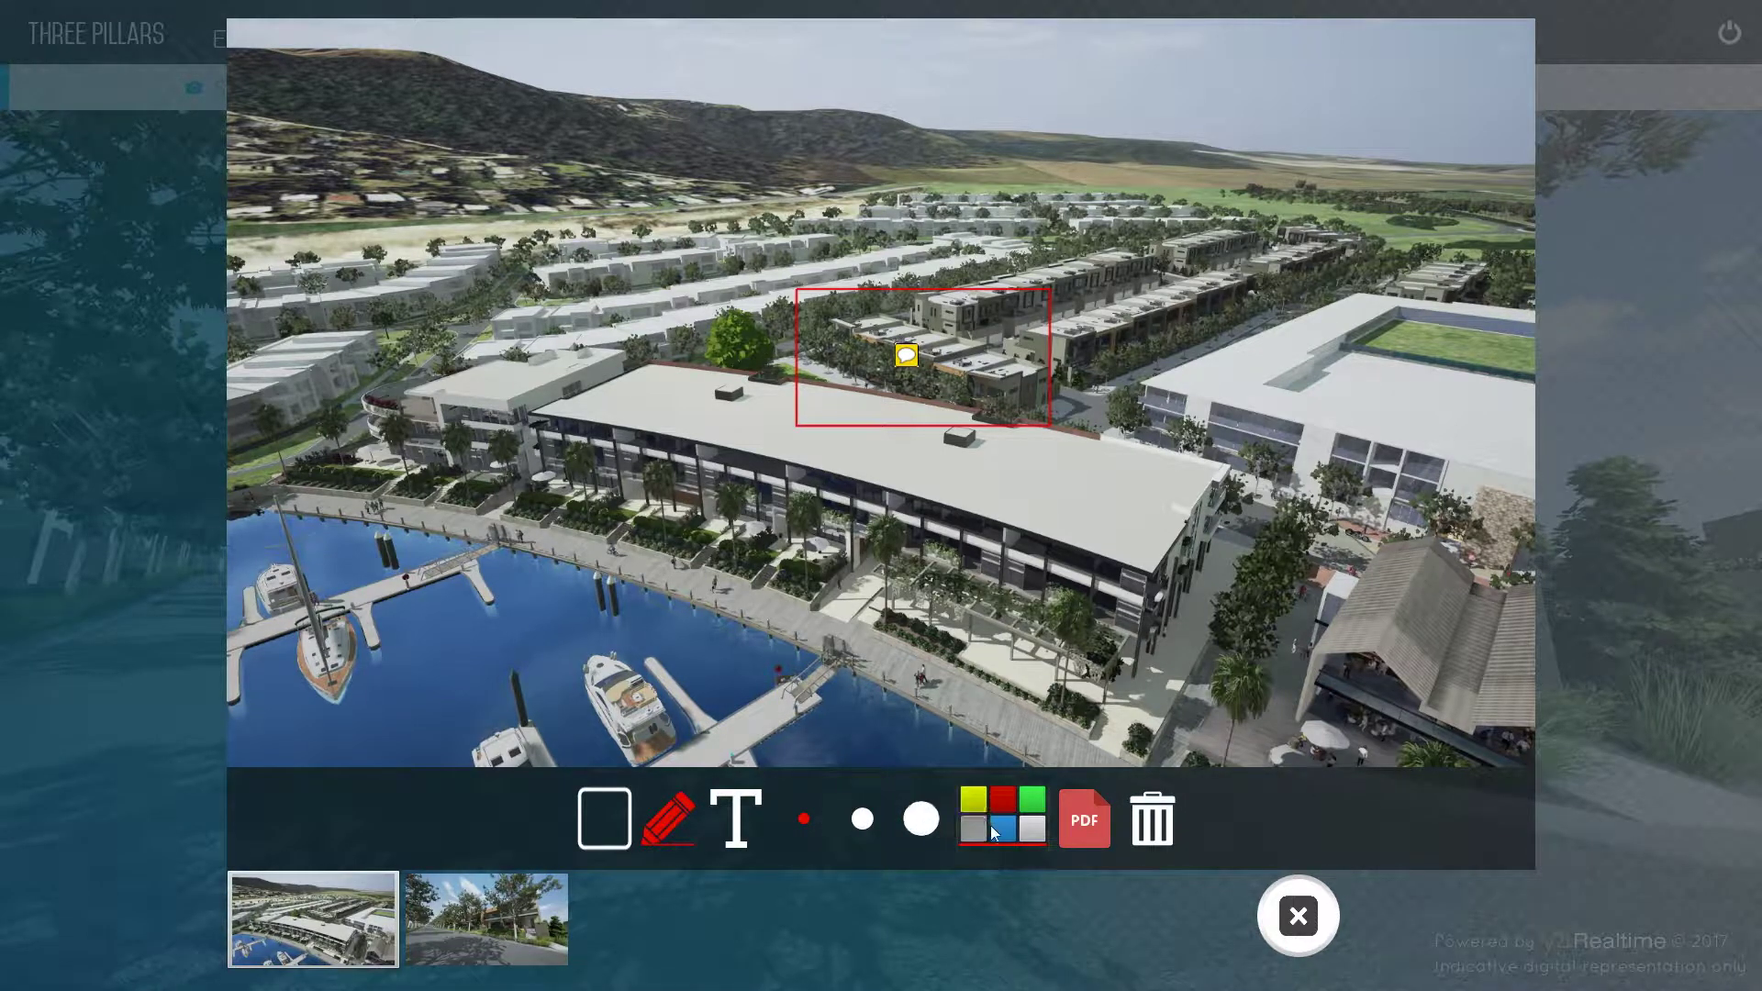
{"action": "left_click", "coordinate": [1001, 835]}
{"action": "left_click", "coordinate": [864, 821]}
{"action": "mouse_move", "coordinate": [1106, 370]}
{"action": "left_mouse_down"}
{"action": "mouse_move", "coordinate": [1198, 338]}
{"action": "mouse_move", "coordinate": [1258, 287]}
{"action": "left_mouse_up"}
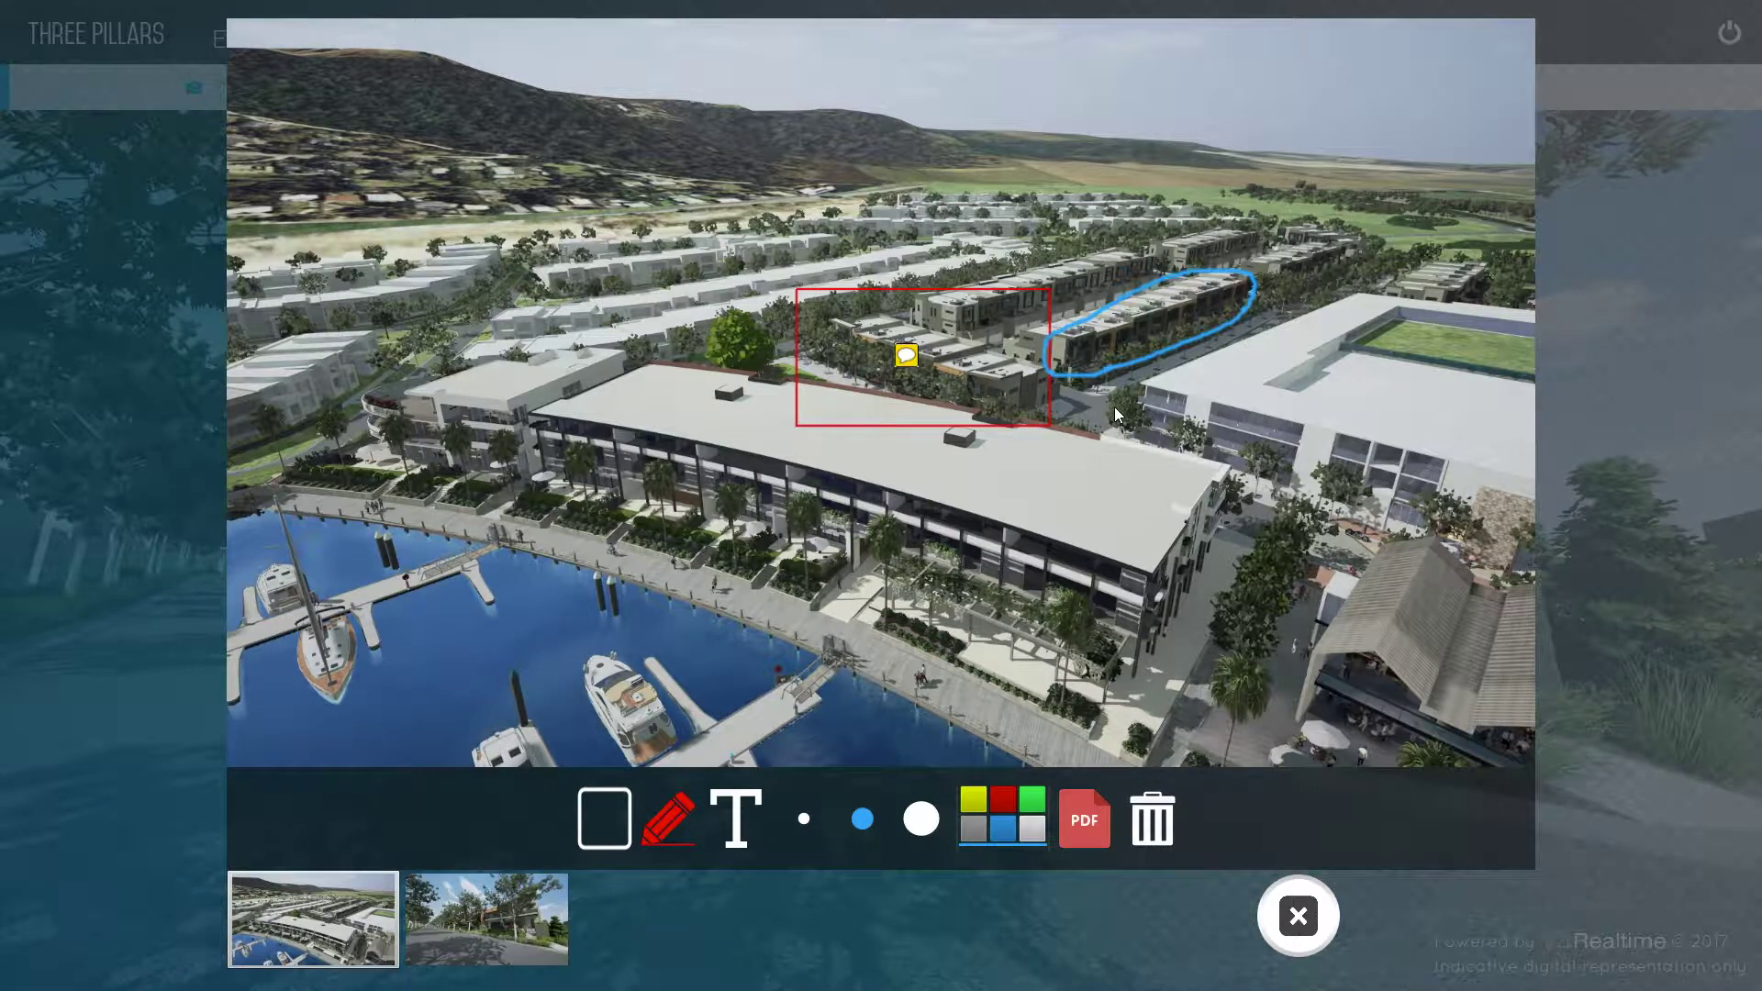
{"action": "left_click", "coordinate": [1096, 802]}
{"action": "left_click", "coordinate": [754, 469]}
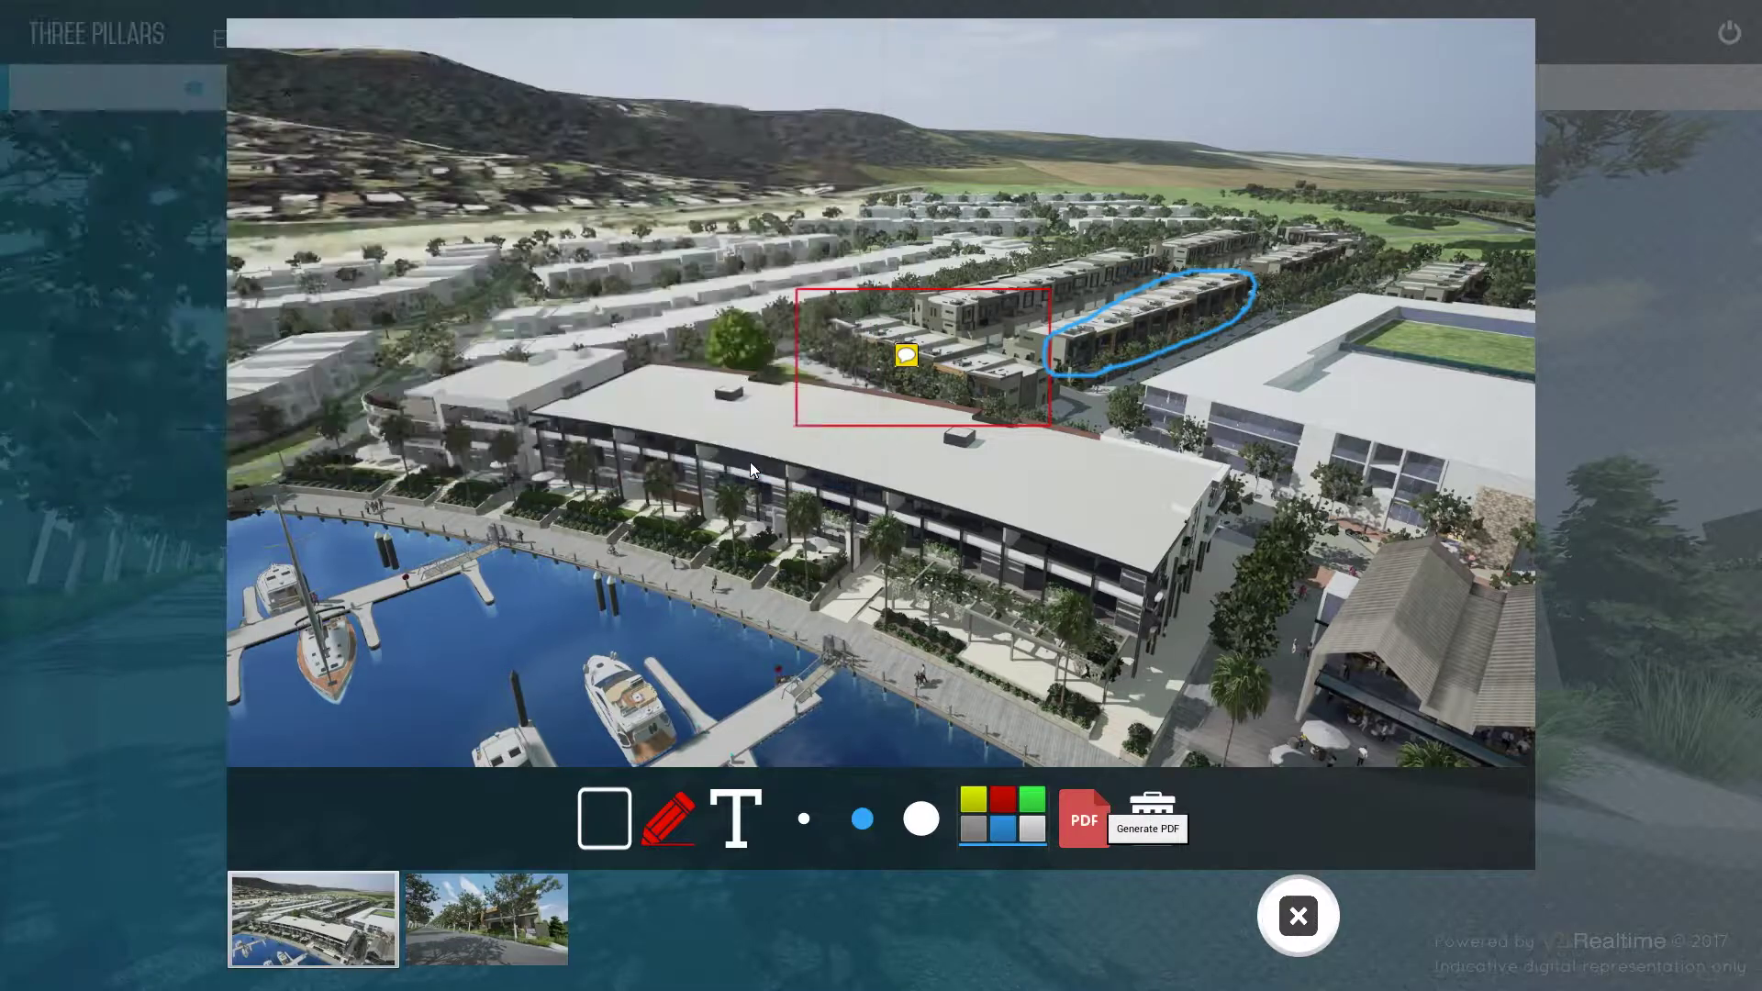